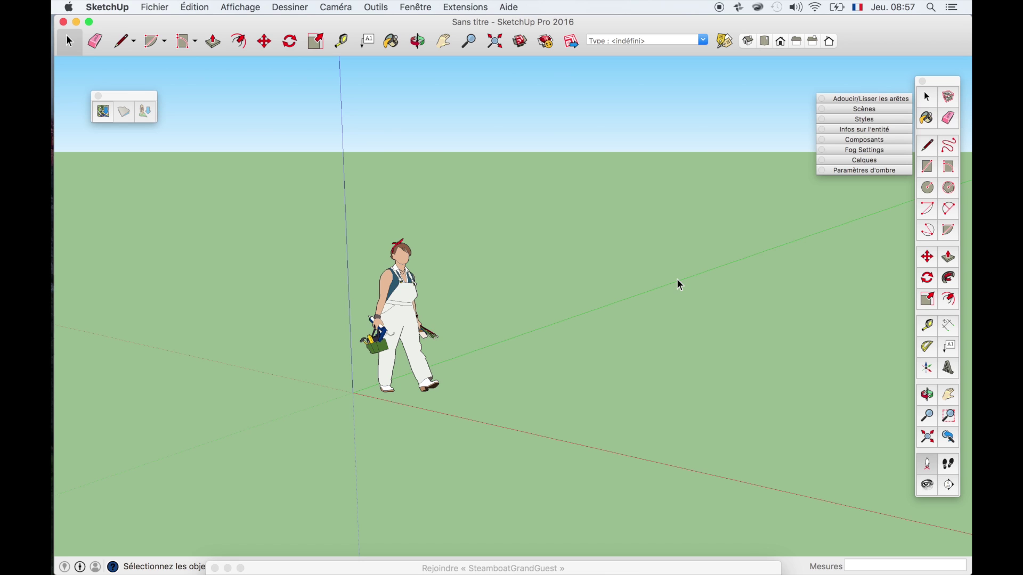
Search Add Location for Steamboat Springs and capture the selected region onto the ground plane.
click(485, 6)
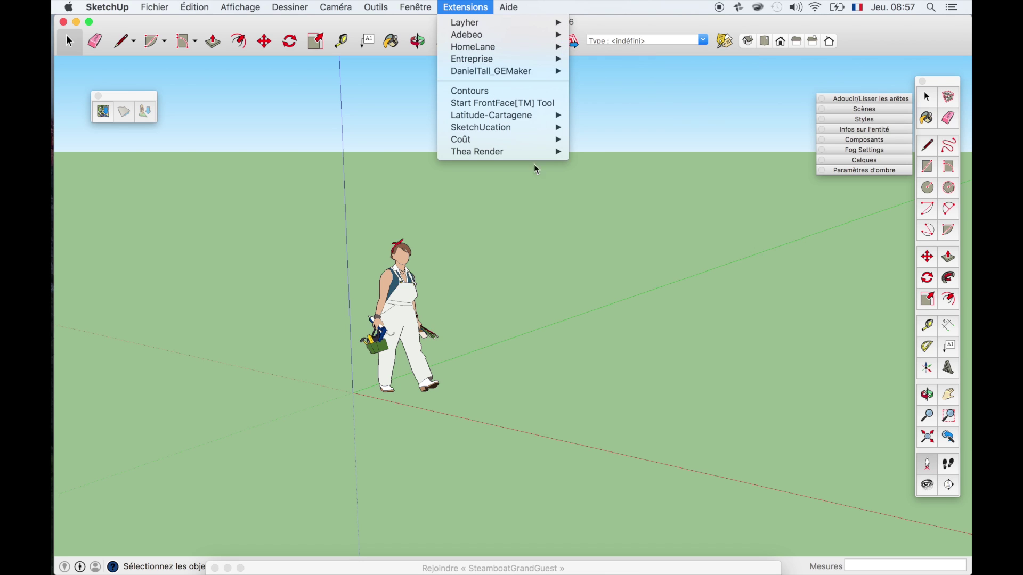
click(563, 306)
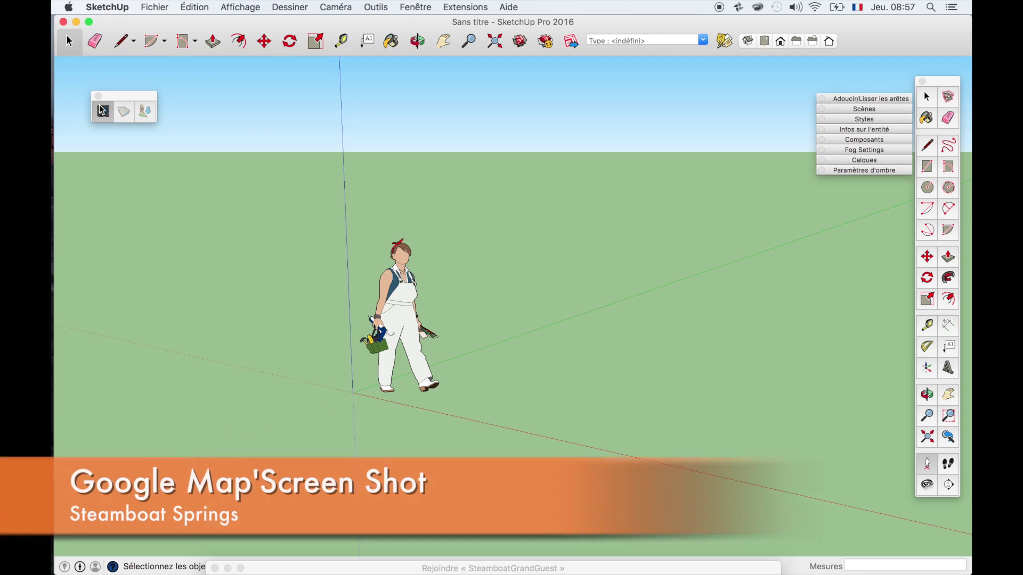
click(103, 111)
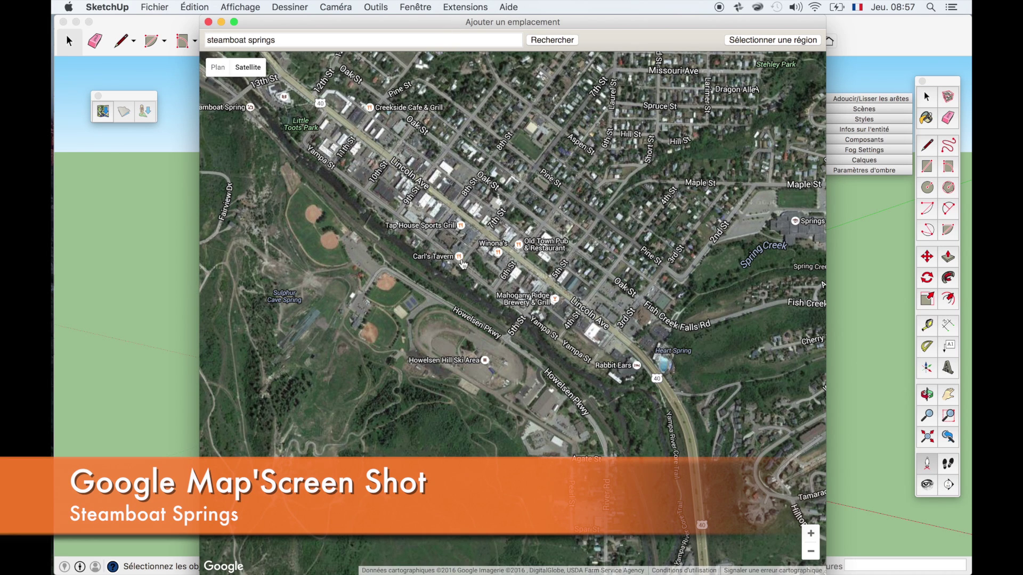
click(235, 39)
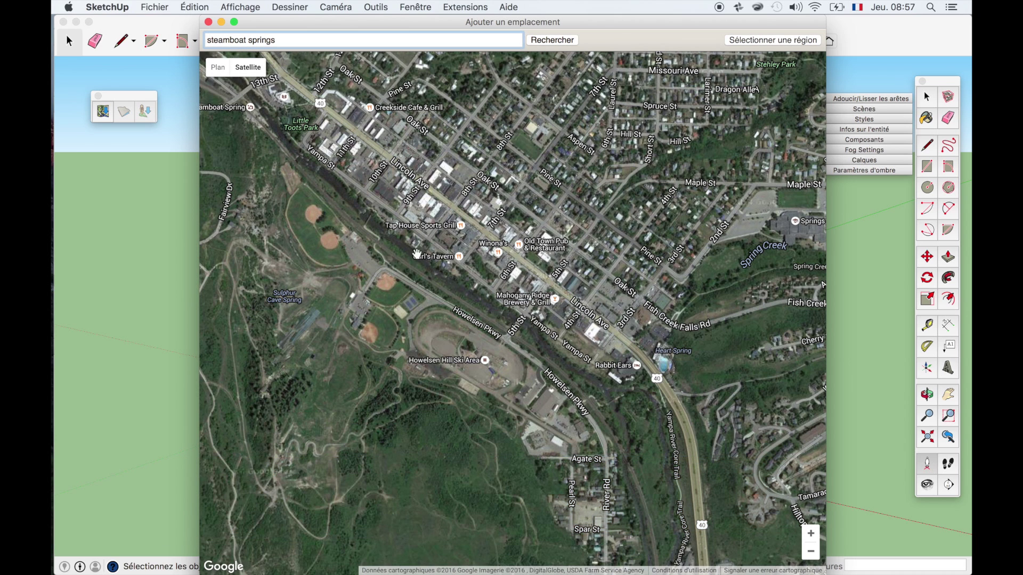
click(766, 43)
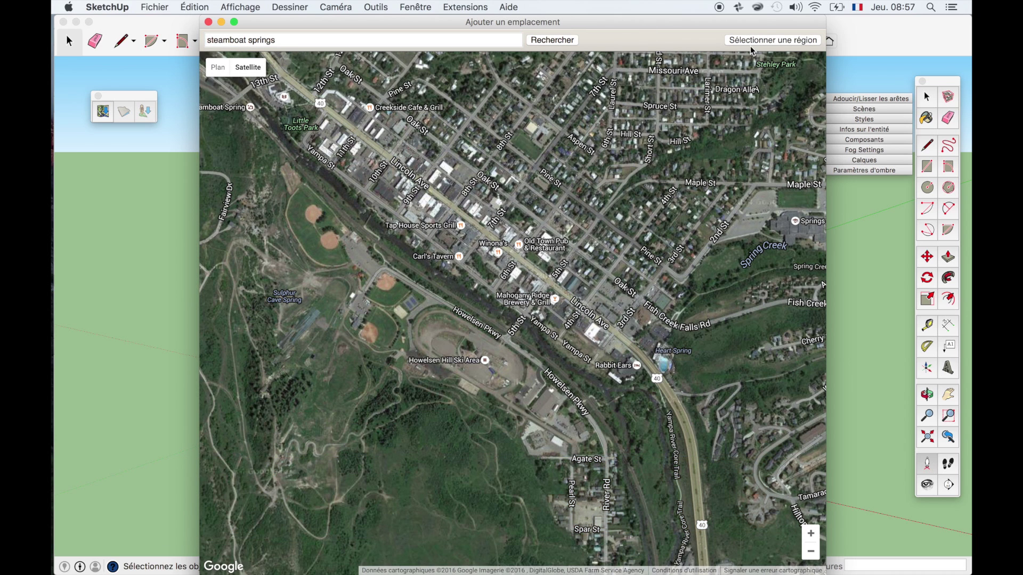
click(805, 40)
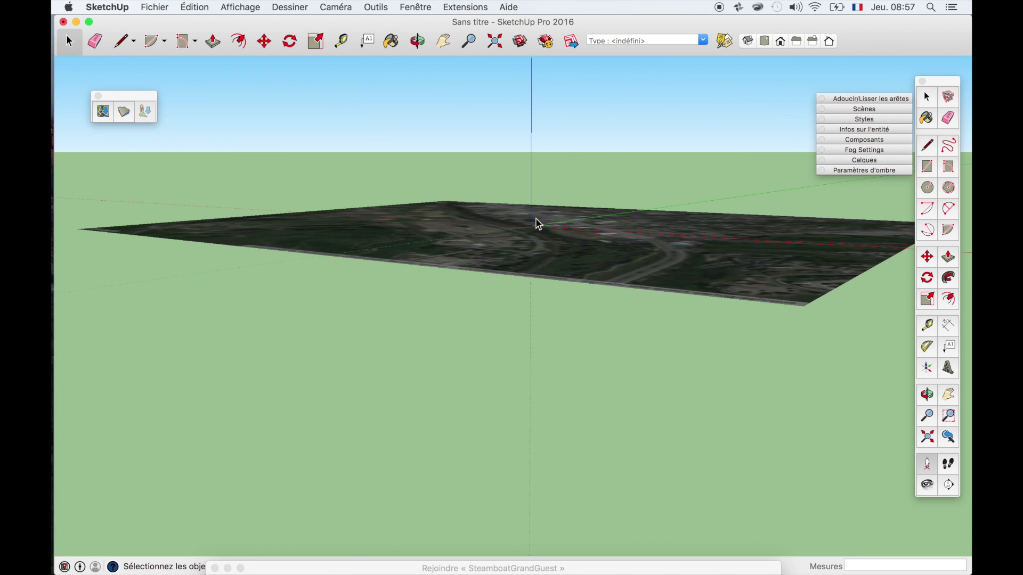
Zoom and orbit to inspect the captured Steamboat Springs terrain imagery.
scroll(535, 226, up, 5)
scroll(535, 226, up, 5)
scroll(535, 226, down, 3)
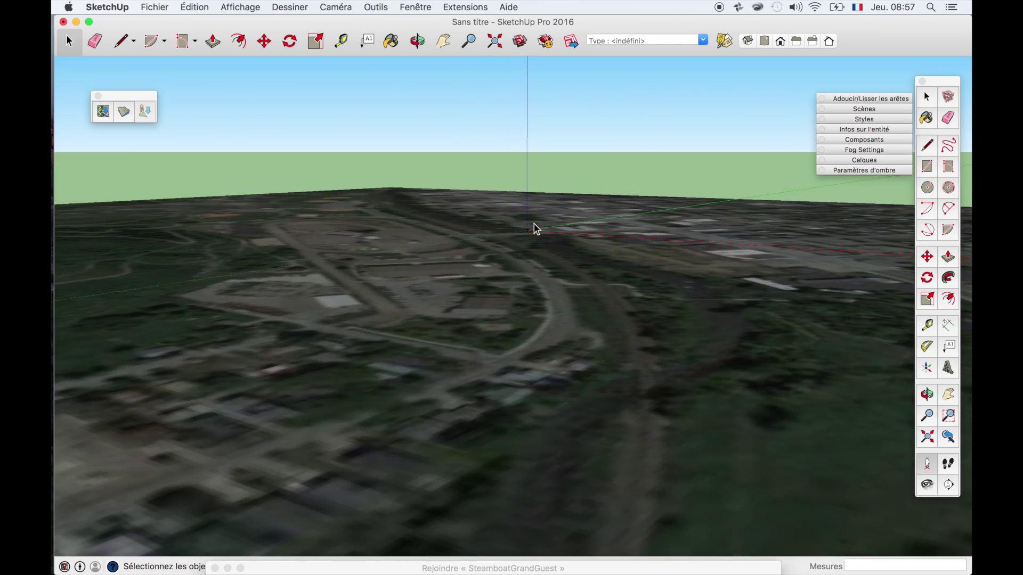
key(o)
drag(540, 235, 673, 413)
scroll(629, 362, down, 5)
Save the model to the Desktop, entering the name 'steamb'.
key(super+s)
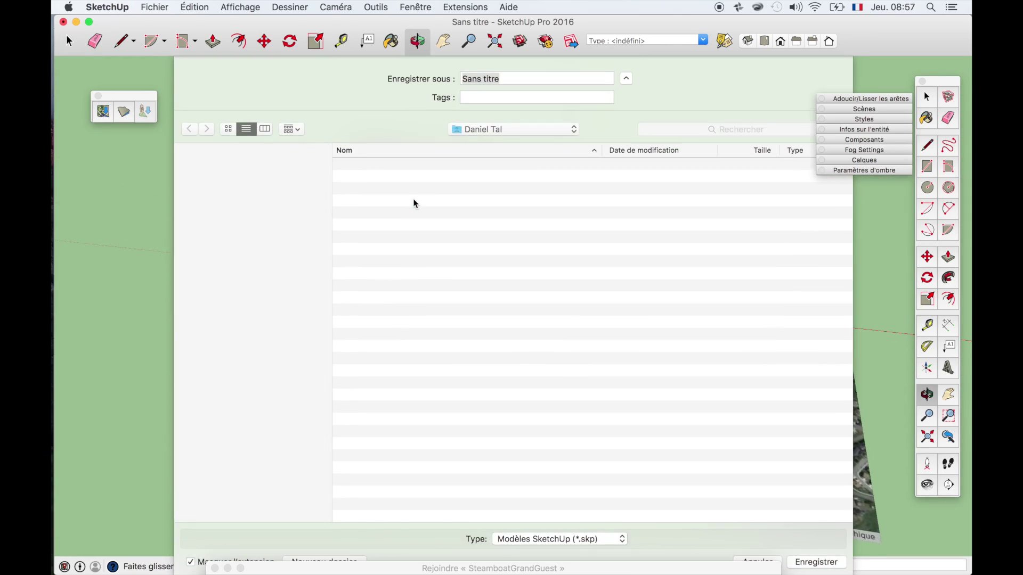
click(228, 331)
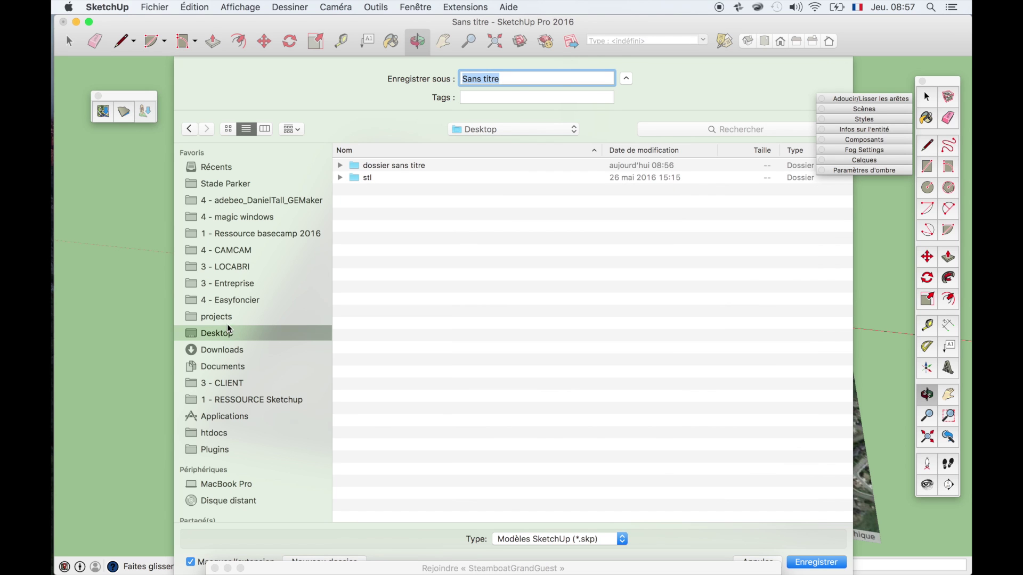
text(steamb)
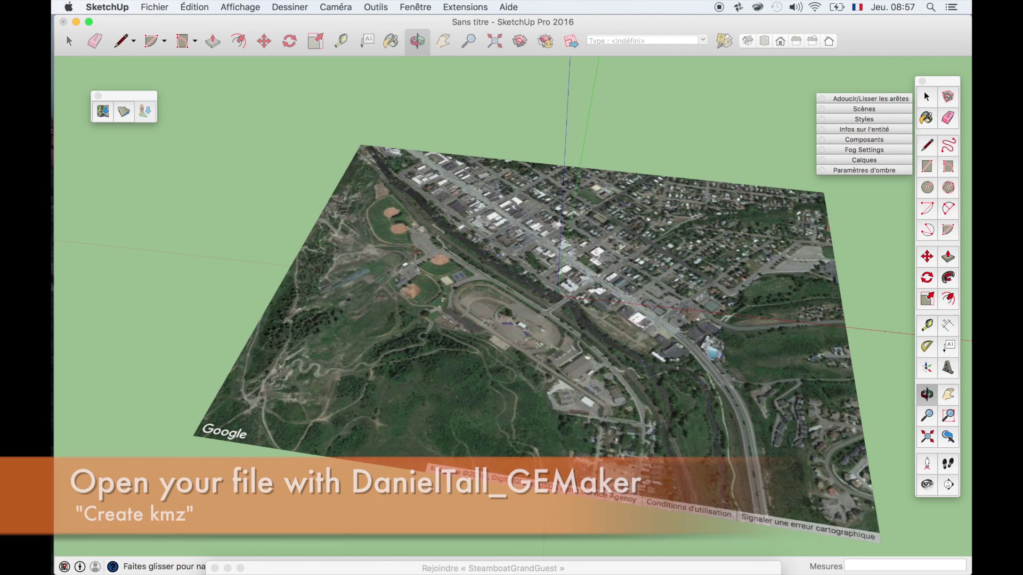
Export demo.kml with DanielTall_GEMaker's create kmz and dismiss the saved confirmation.
click(472, 7)
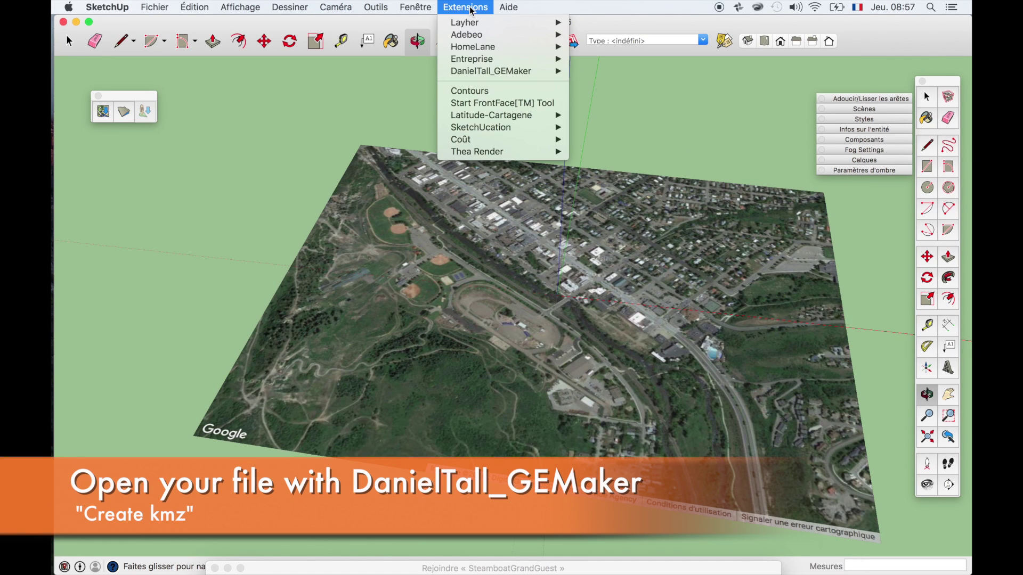
mouse_move(481, 71)
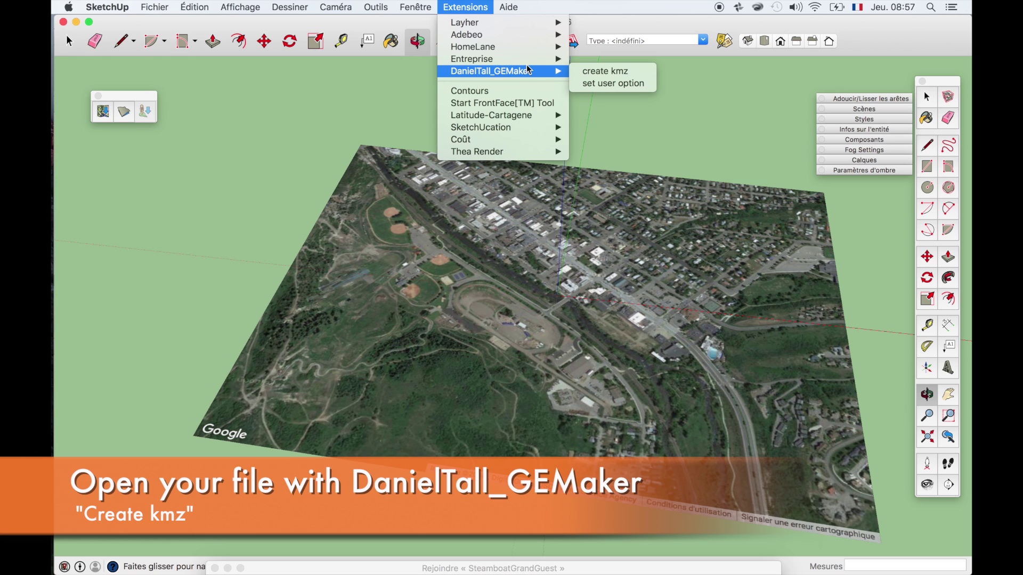
click(597, 73)
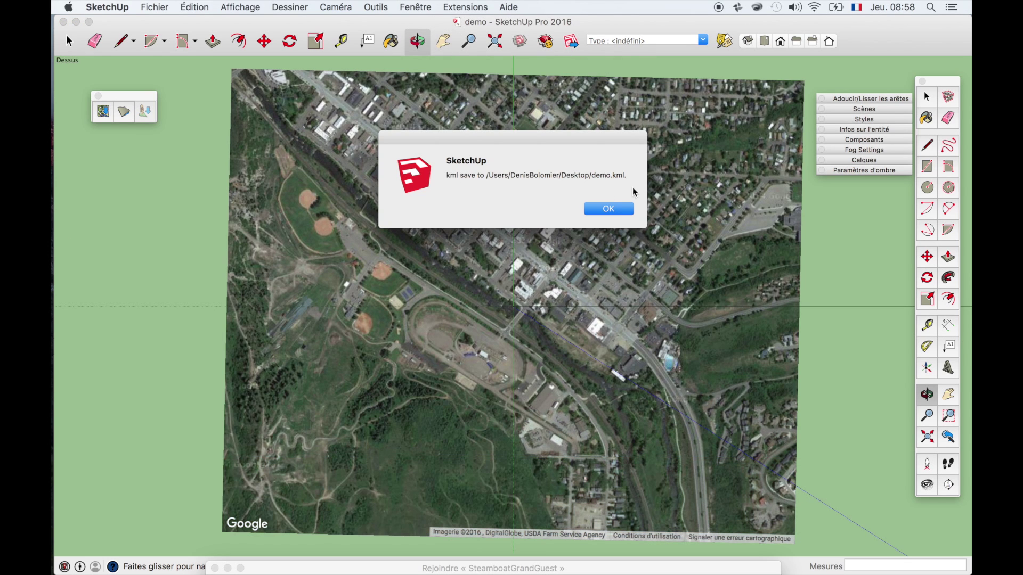
click(610, 208)
Reveal the desktop and open demo.kml in Google Earth Pro.
key(F11)
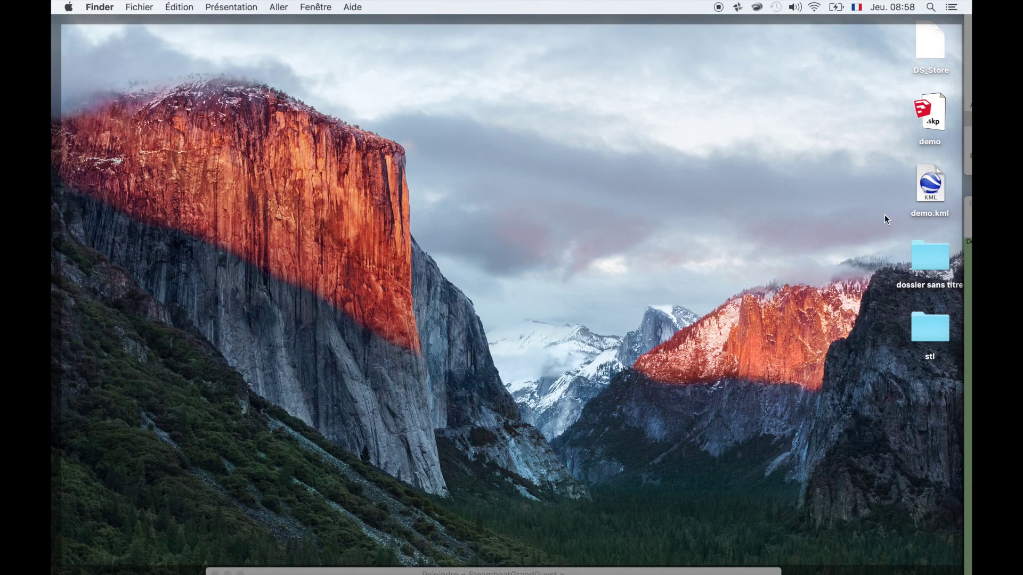
double_click(930, 191)
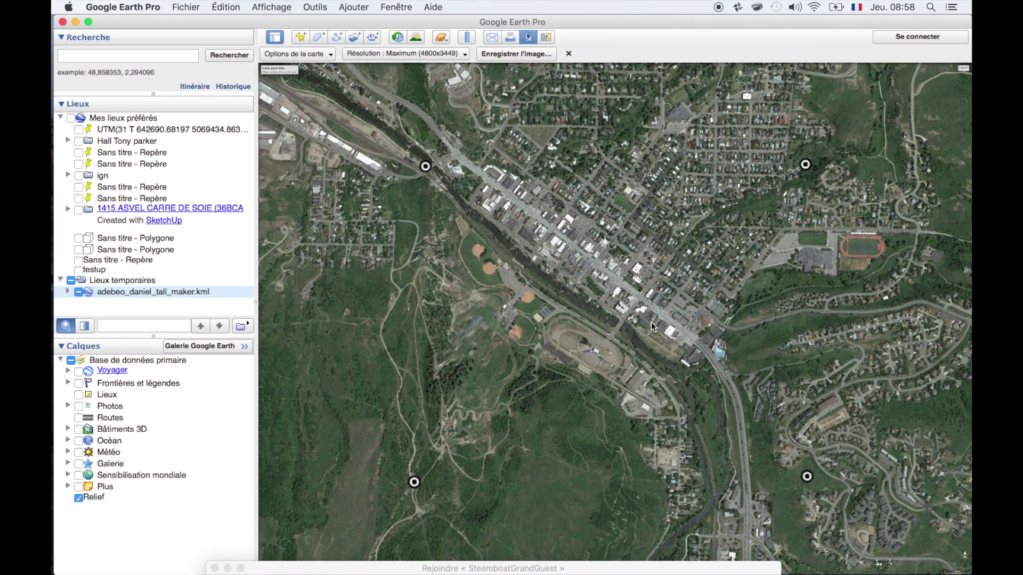
Open Save Image at Maximum resolution (4800x2680), hide the sidebar, and zoom to frame Steamboat Springs.
scroll(650, 322, up, 3)
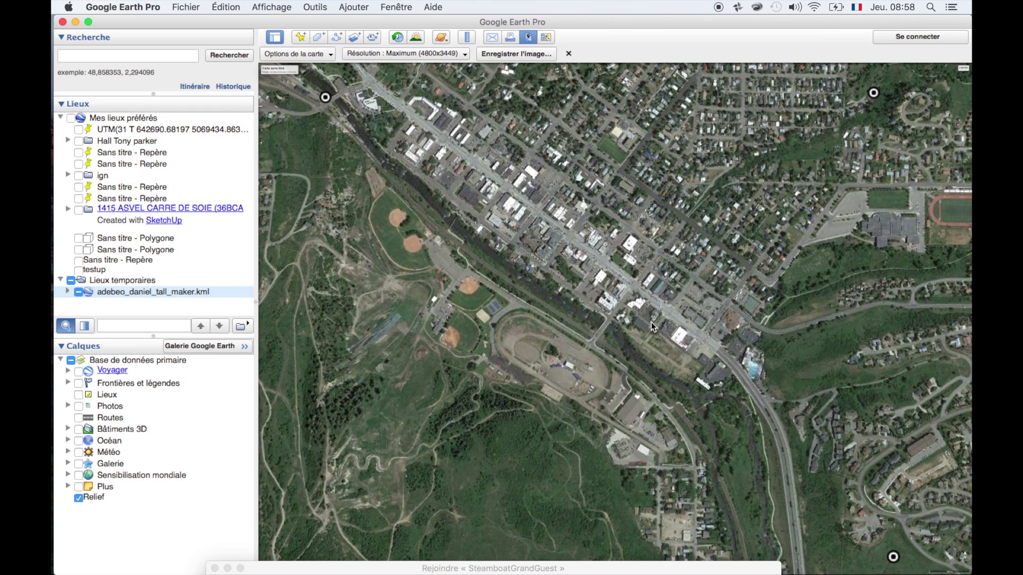
click(185, 7)
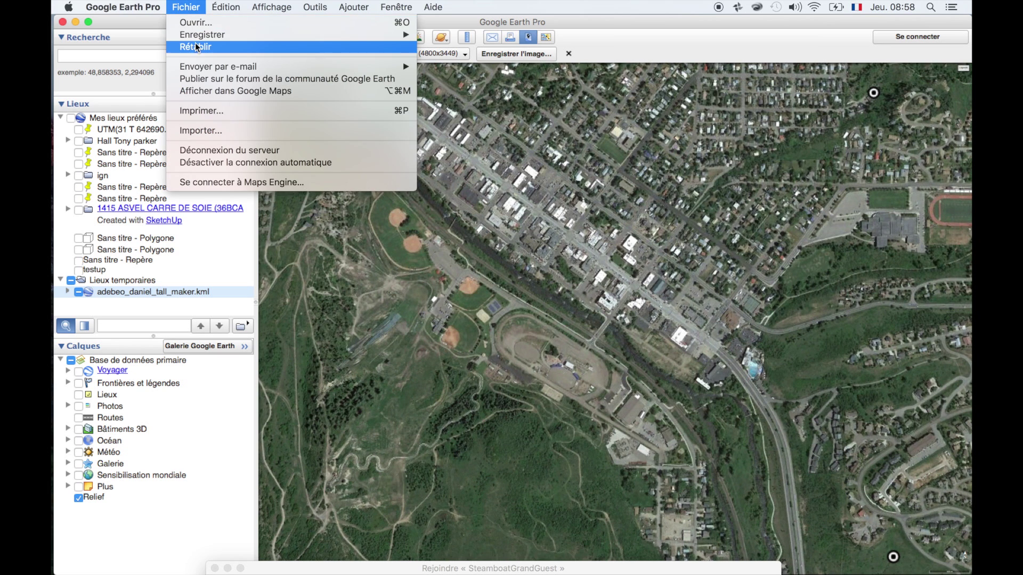
mouse_move(213, 34)
click(452, 78)
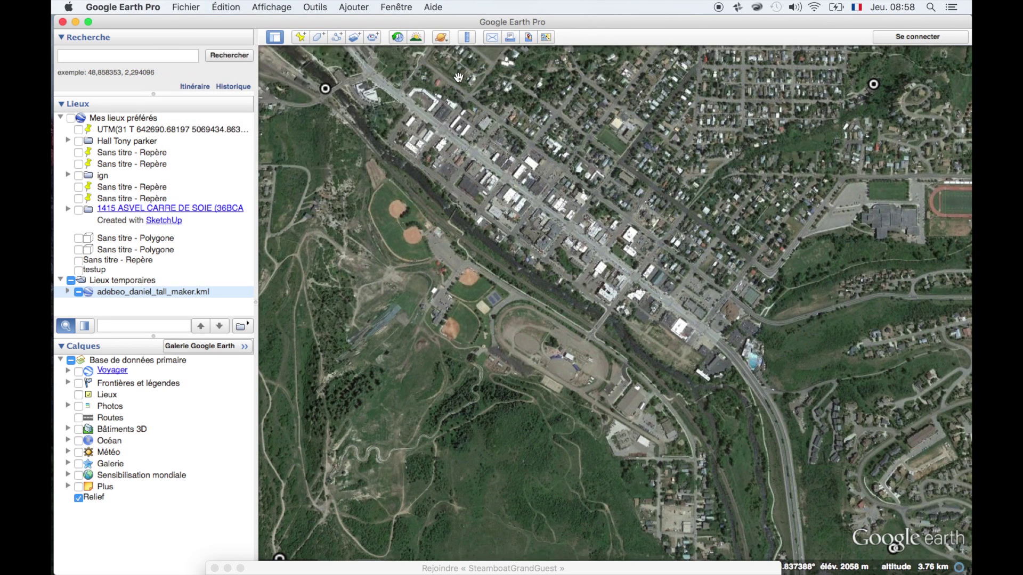
click(185, 7)
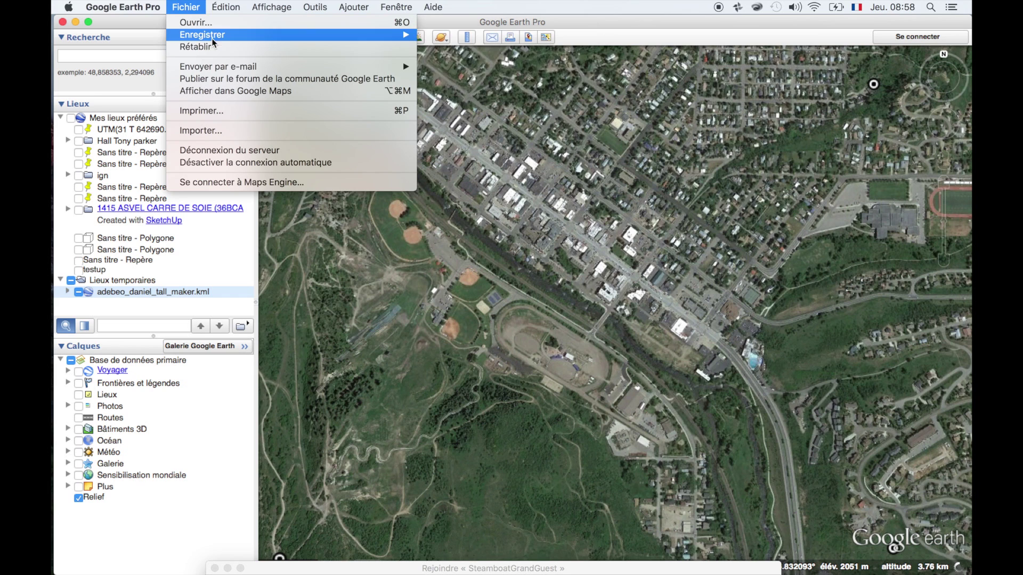
mouse_move(223, 35)
click(481, 83)
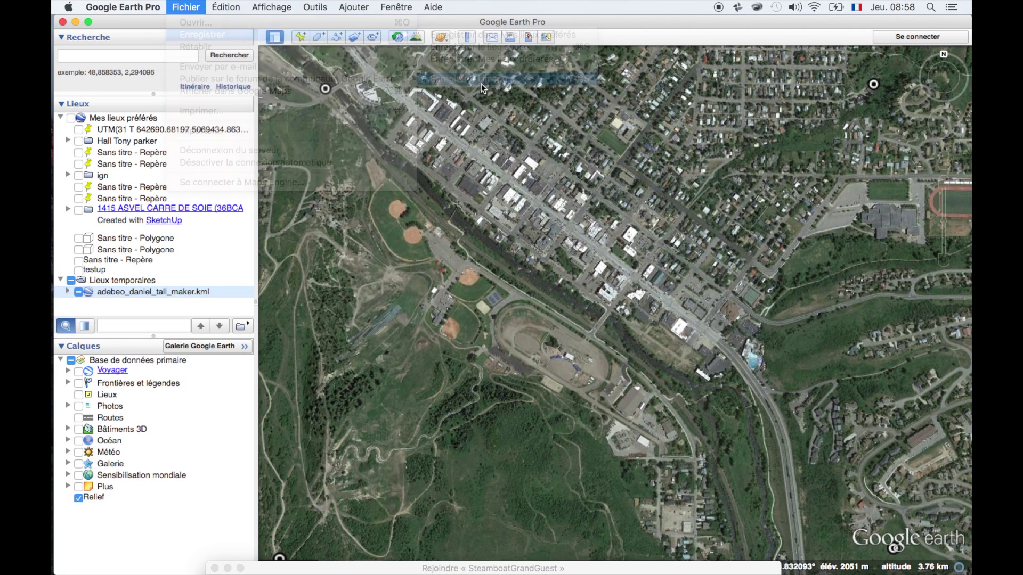
click(275, 37)
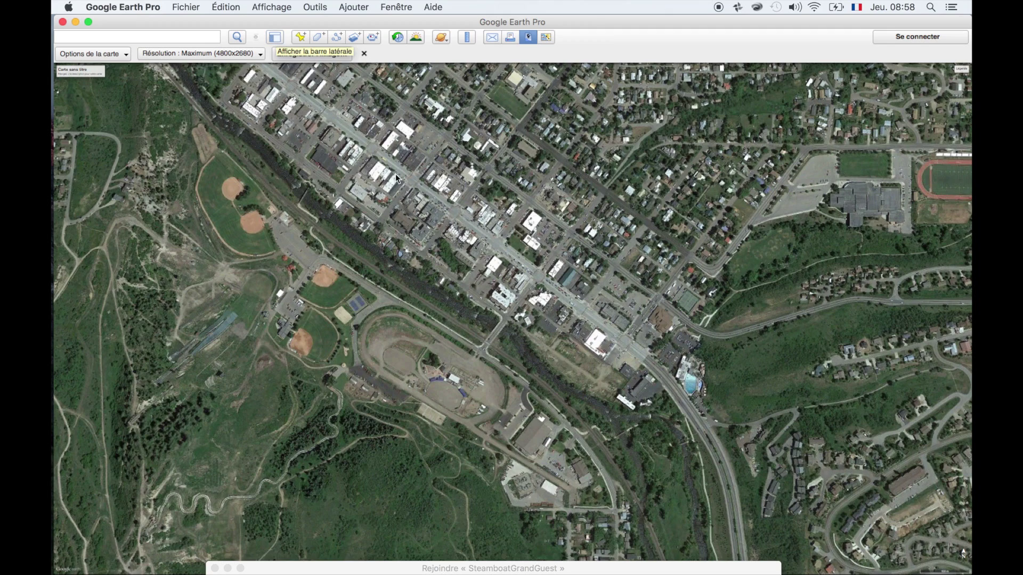
click(477, 360)
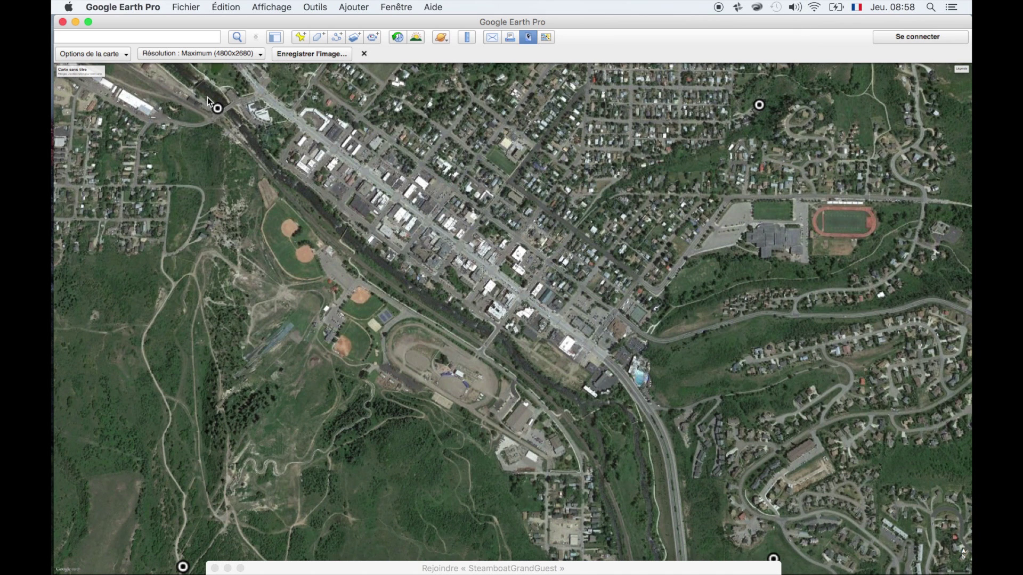
Back in Google Earth Pro, save the map image as 'demo' on the Desktop.
key(ctrl+Up)
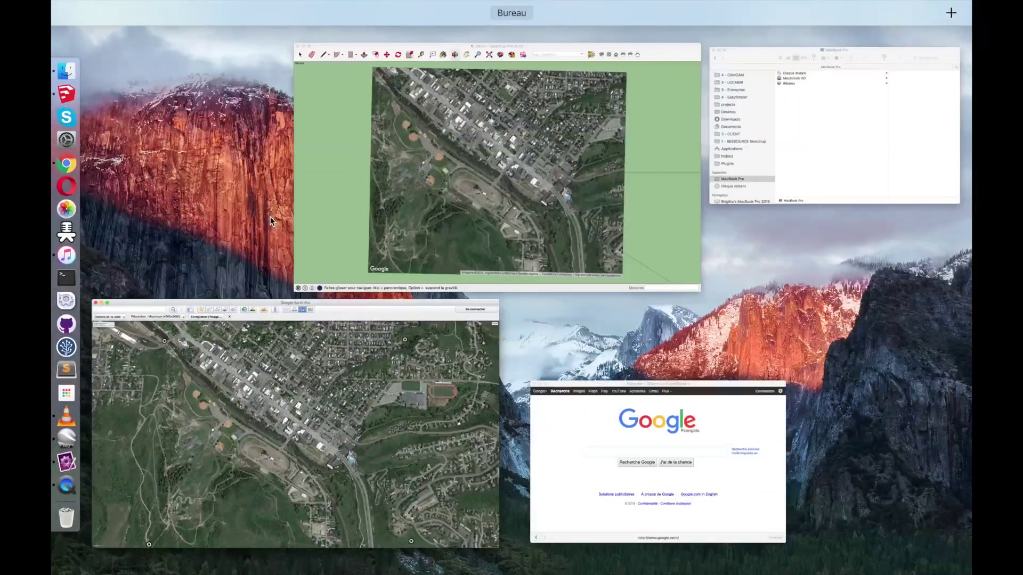
click(448, 223)
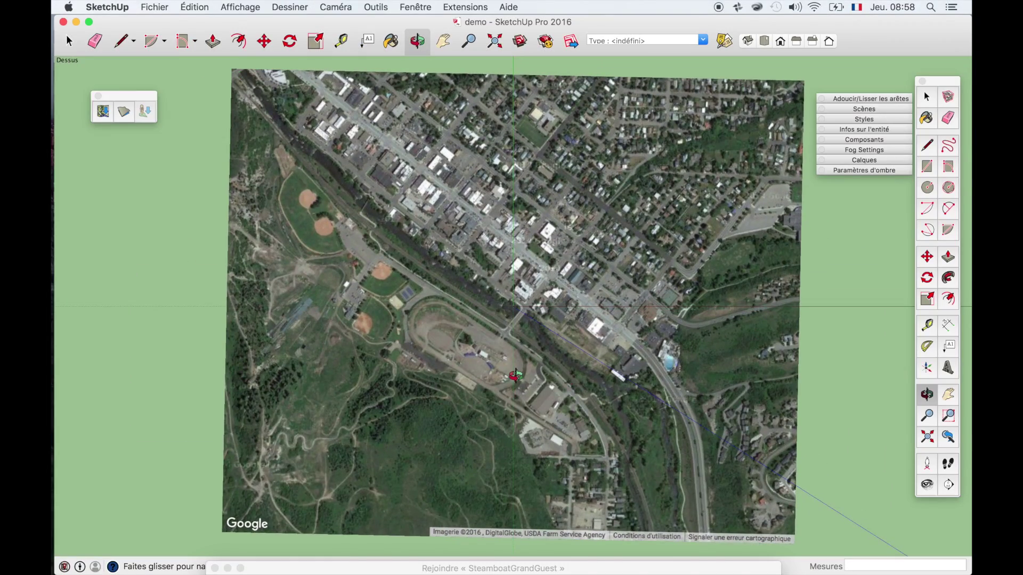
key(ctrl+Up)
click(213, 228)
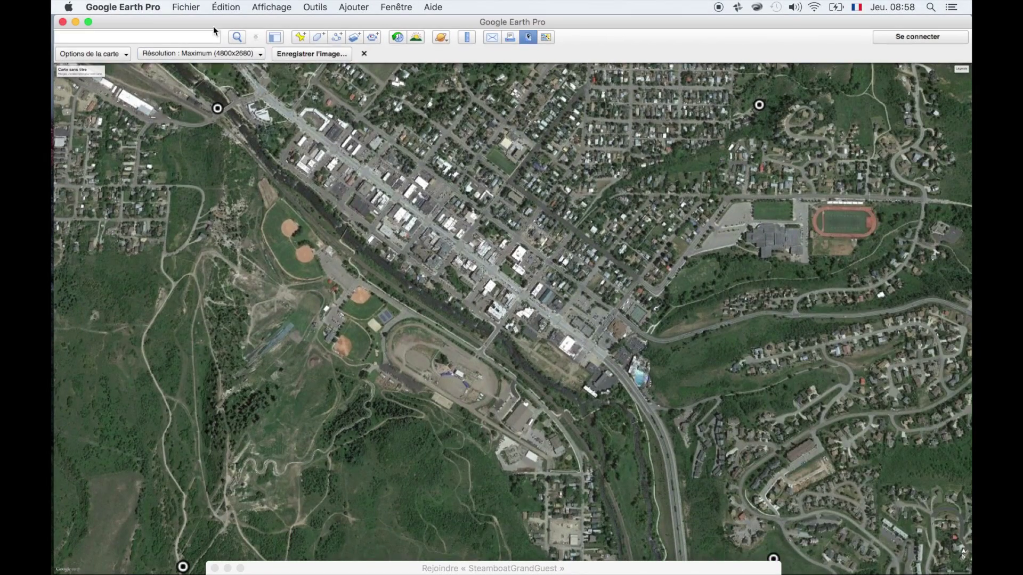
click(299, 53)
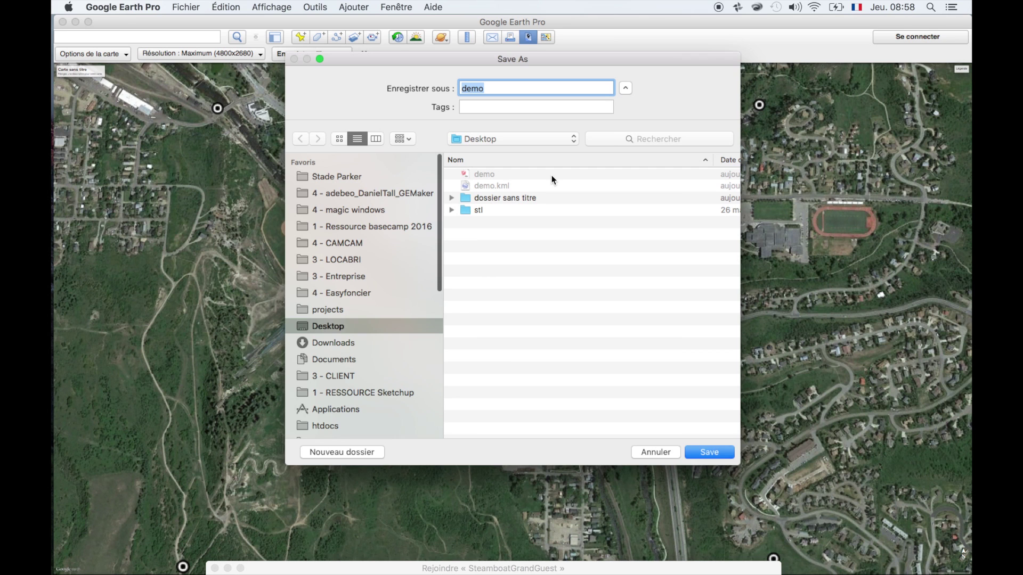
key(Return)
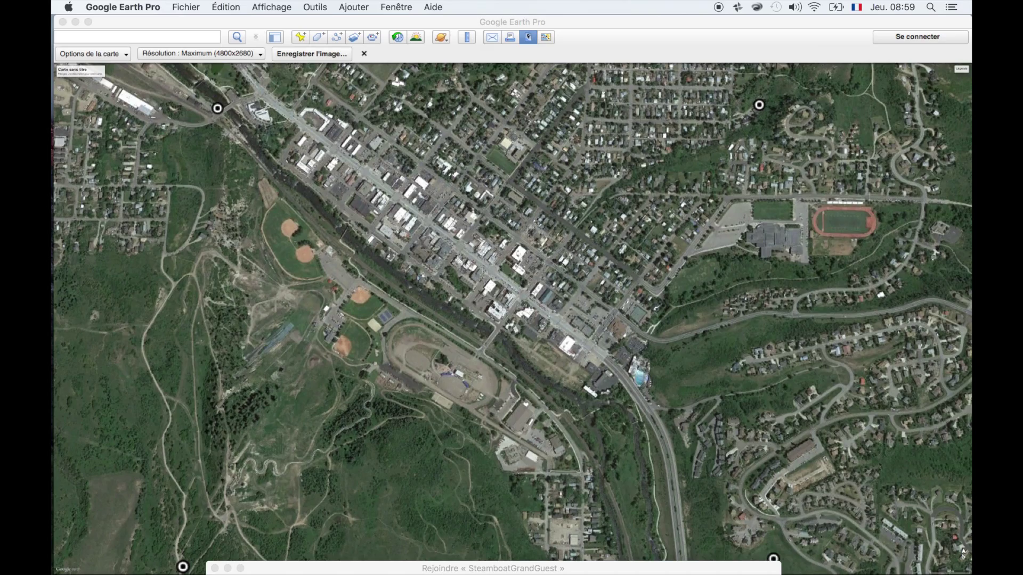
key(ctrl+Up)
Unlock the Steamboat Springs map image group in SketchUp and enter it for editing.
click(490, 205)
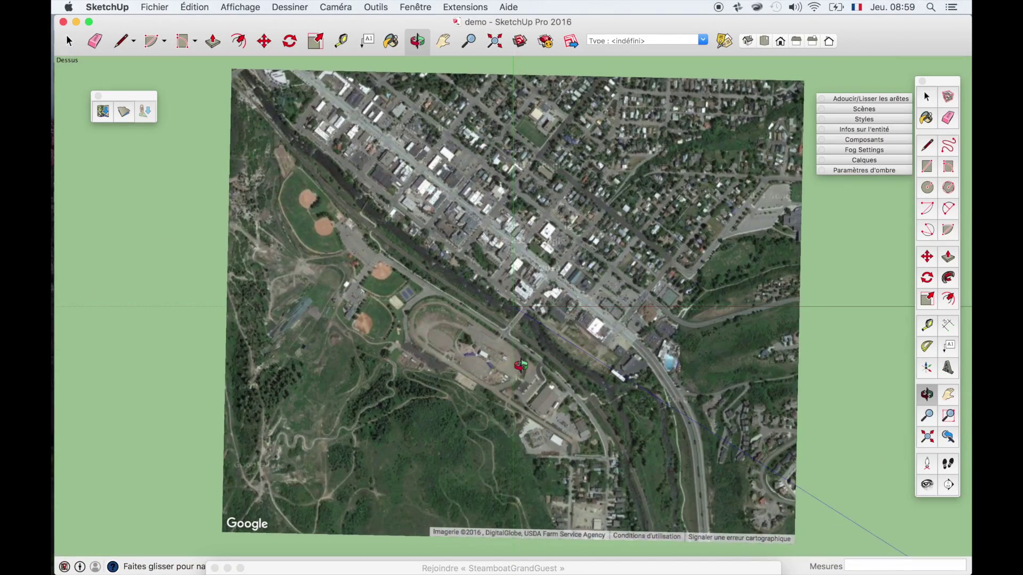
drag(518, 360, 416, 238)
key(space)
right_click(416, 237)
click(468, 279)
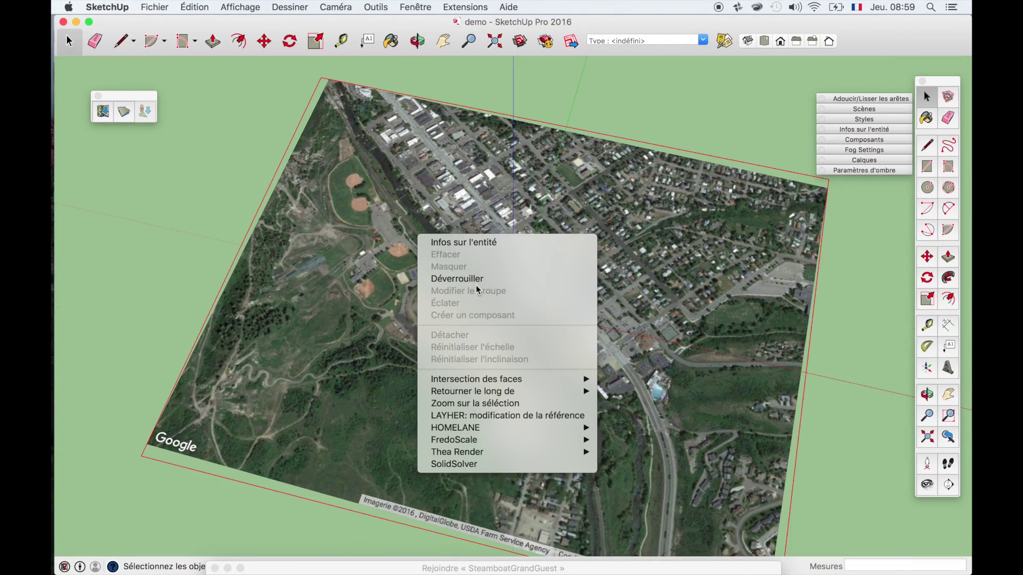
double_click(379, 270)
scroll(372, 262, down, 2)
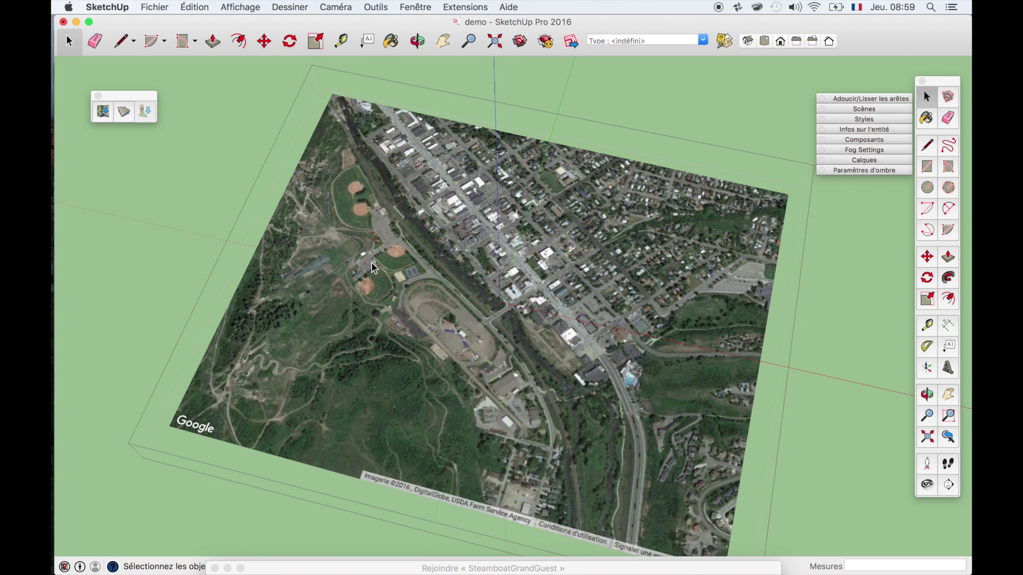
scroll(372, 262, down, 4)
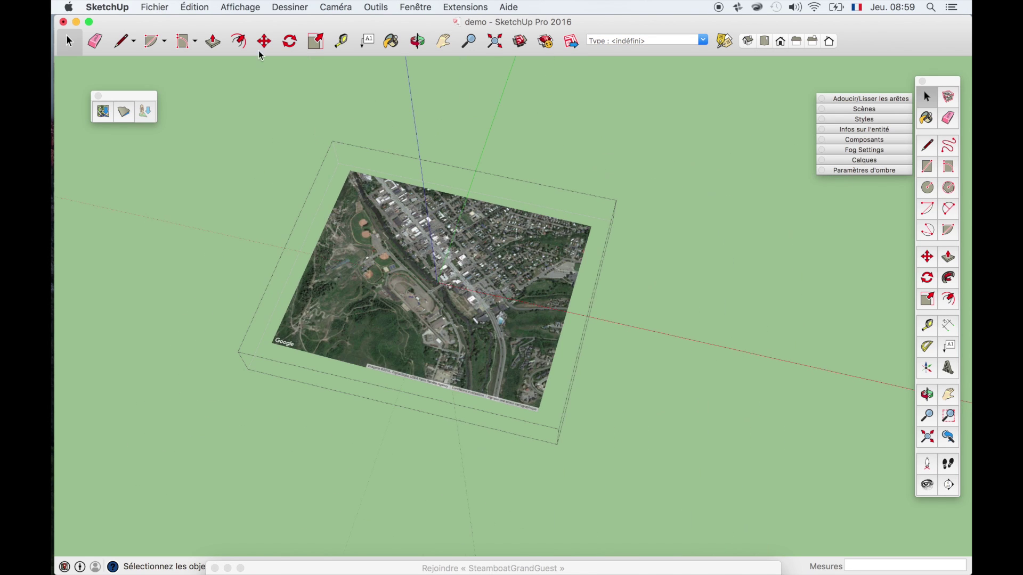
click(154, 7)
Import demo.jpg from the Desktop with 'Utiliser comme texture' enabled.
click(209, 204)
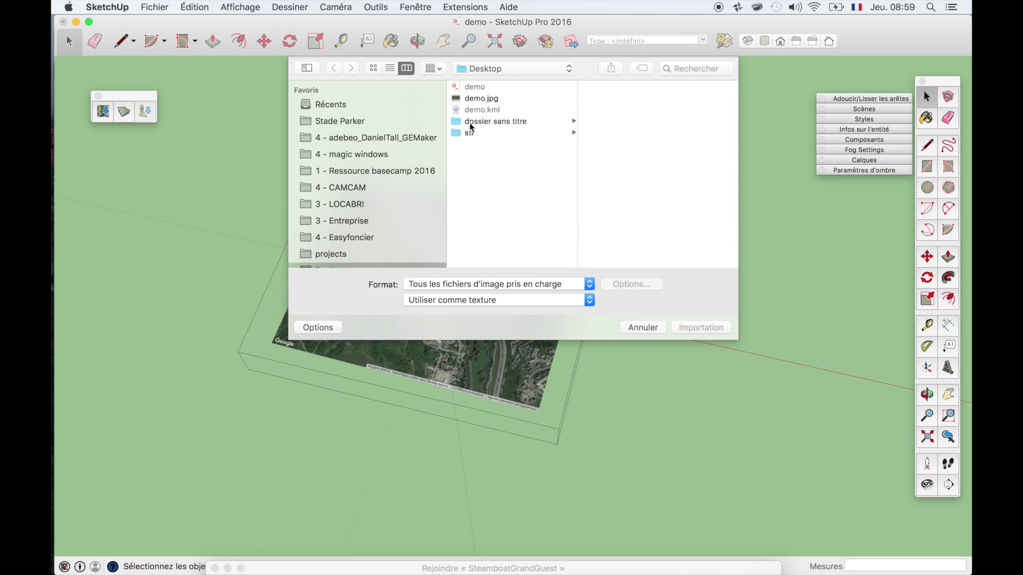
click(478, 99)
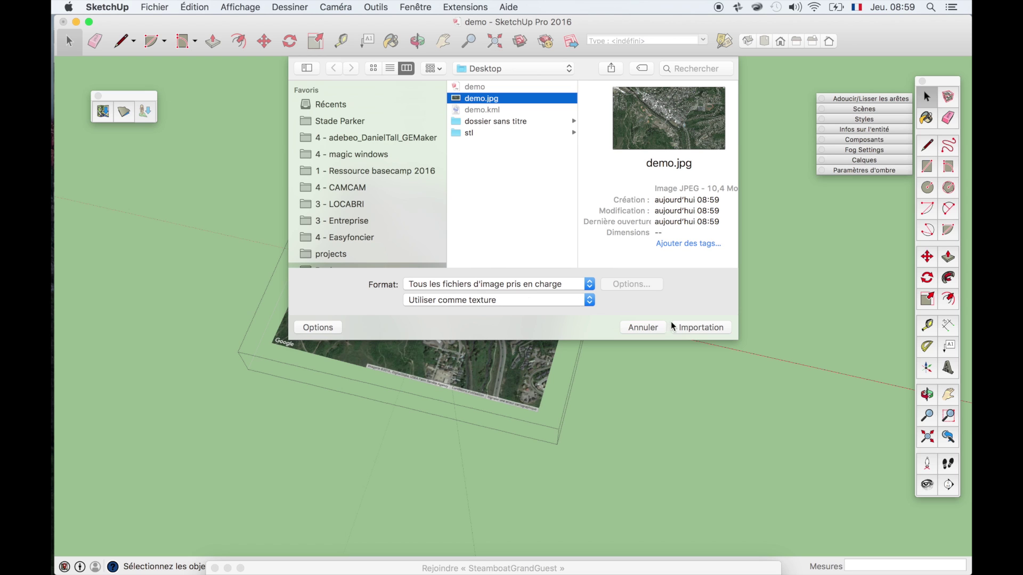
click(725, 326)
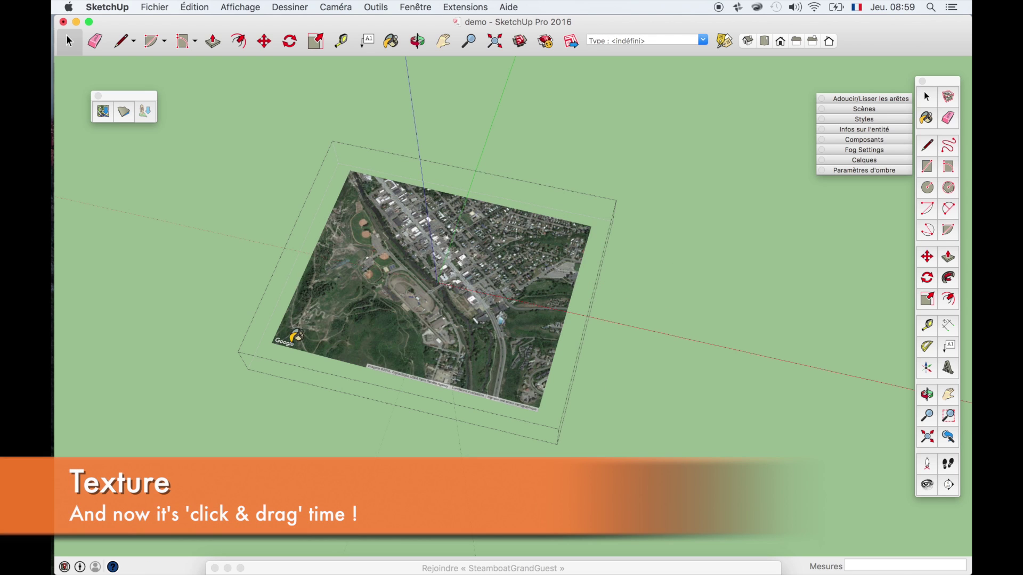
Paint the demo.jpg texture across the terrain face and enter Texture Position pin mode.
drag(277, 342, 589, 221)
right_click(462, 273)
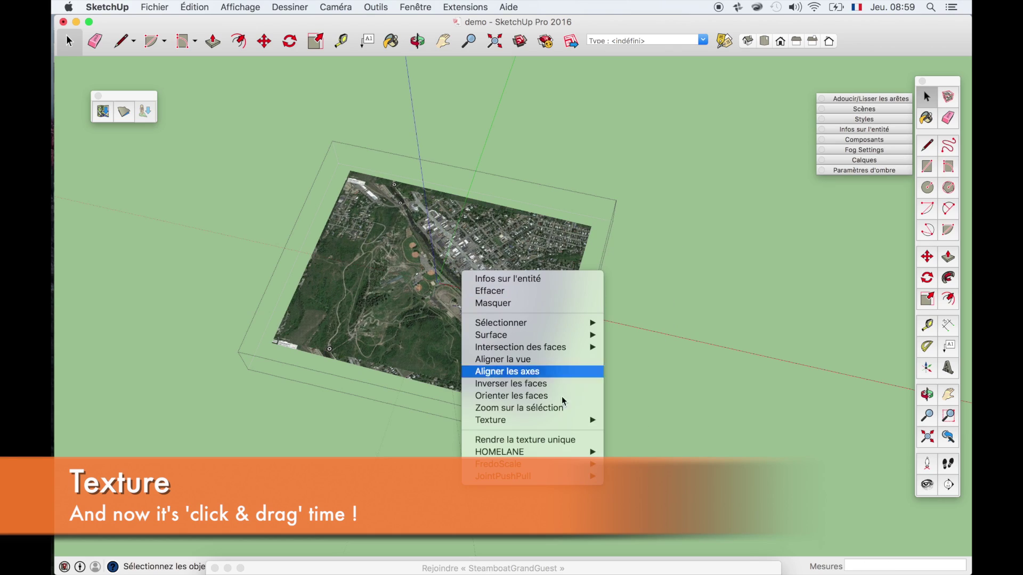
mouse_move(560, 421)
click(632, 425)
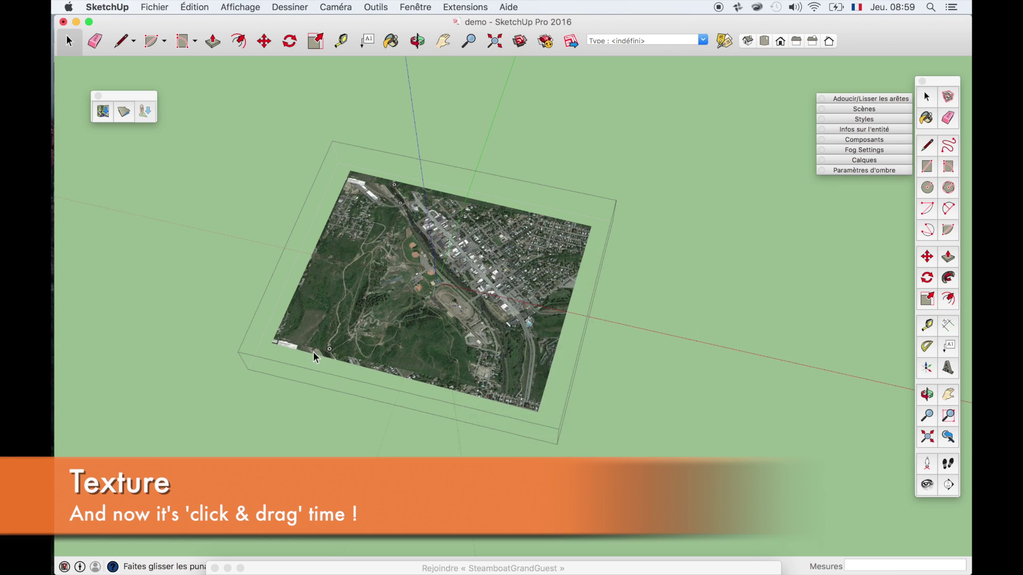
Drag a corner pin to re-stretch the image and turn on hidden geometry.
scroll(312, 350, up, 5)
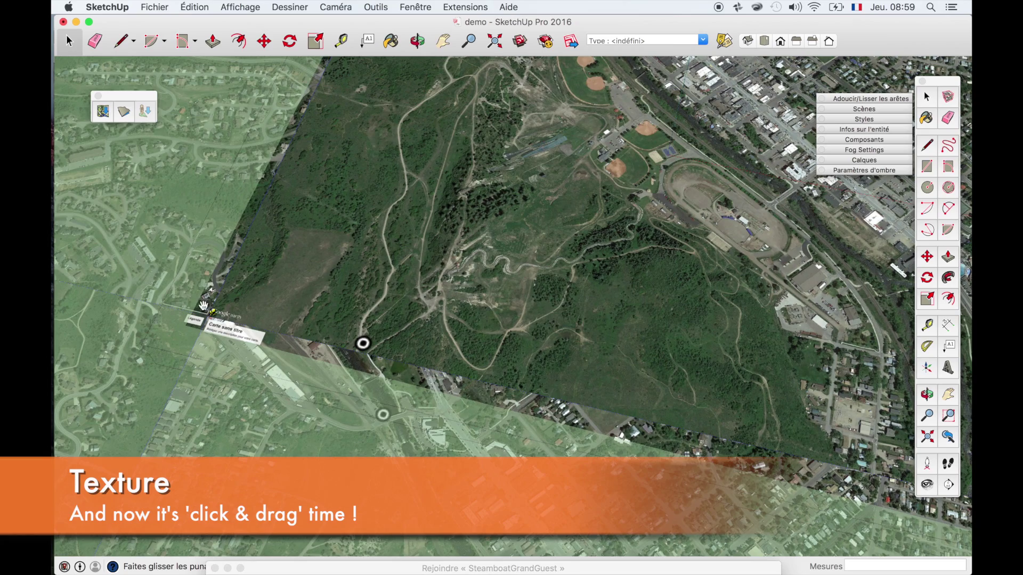
drag(211, 310, 355, 324)
middle_drag(360, 342, 233, 318)
drag(233, 318, 190, 322)
click(240, 7)
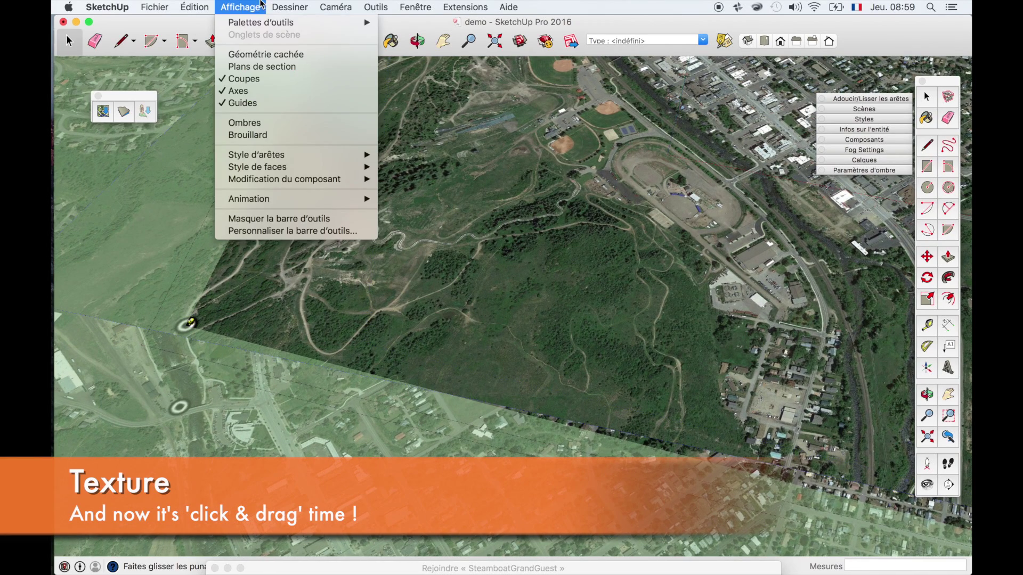
click(264, 54)
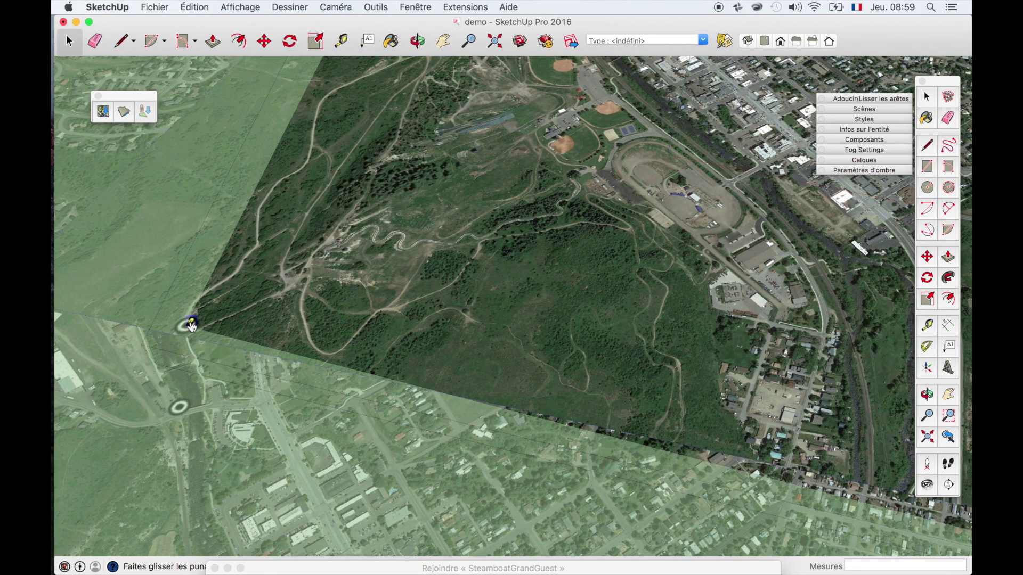
mouse_move(187, 323)
mouse_down()
mouse_move(199, 320)
mouse_move(191, 321)
mouse_up()
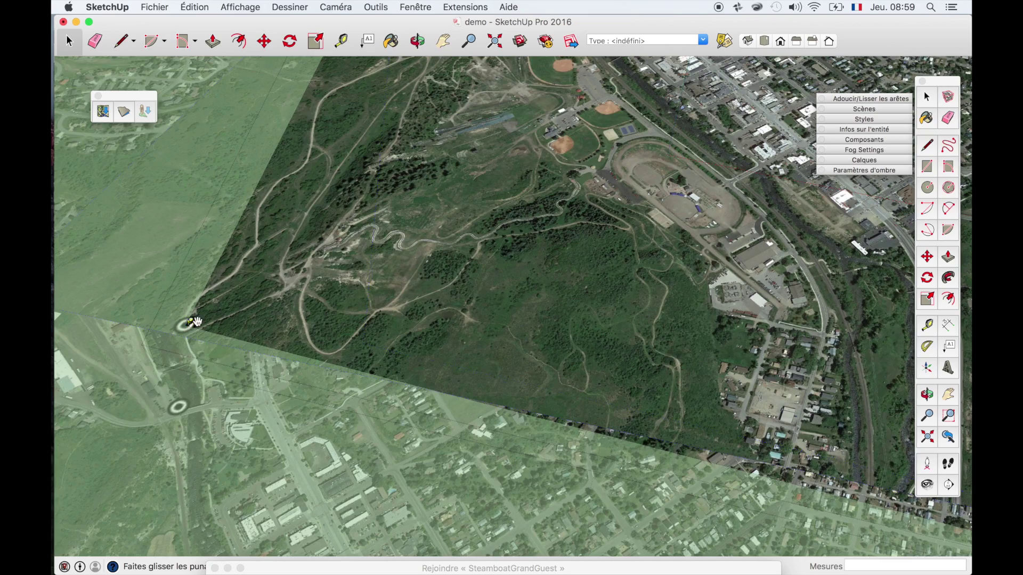
scroll(292, 366, down, 5)
scroll(340, 157, up, 5)
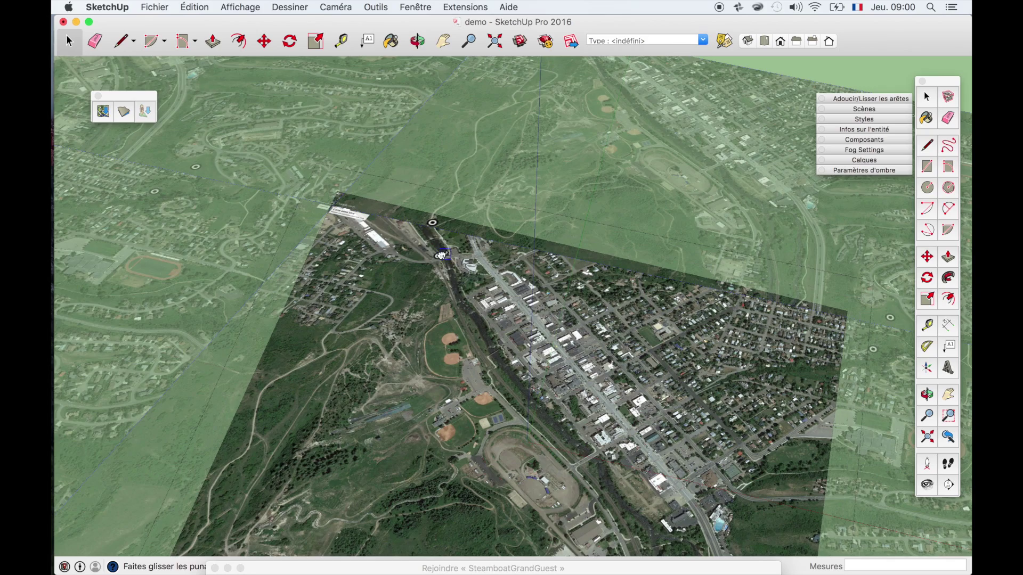
Drag the four texture pins onto matching Steamboat Springs terrain points, then choose Terminé.
drag(440, 255, 340, 197)
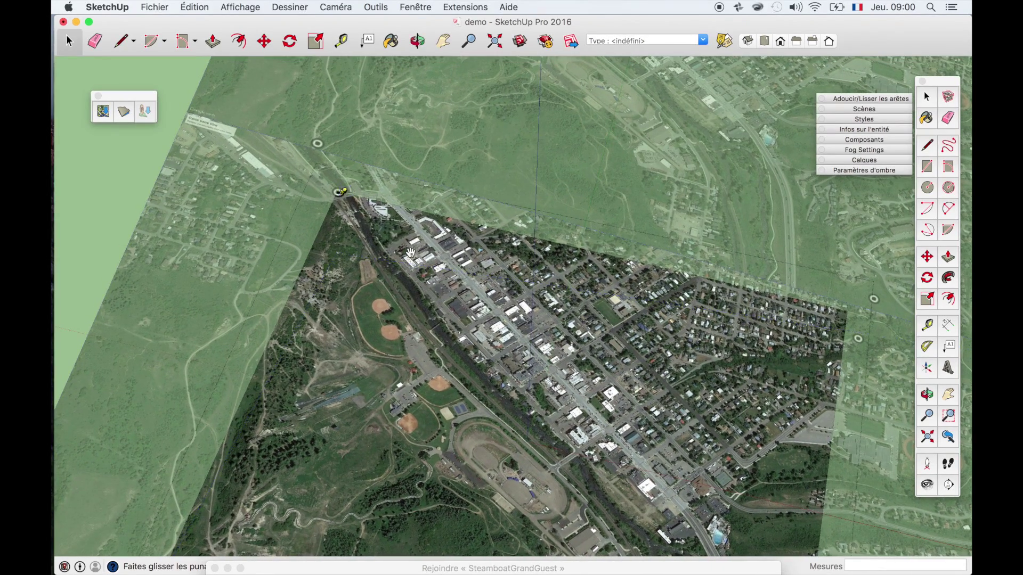
scroll(410, 252, down, 3)
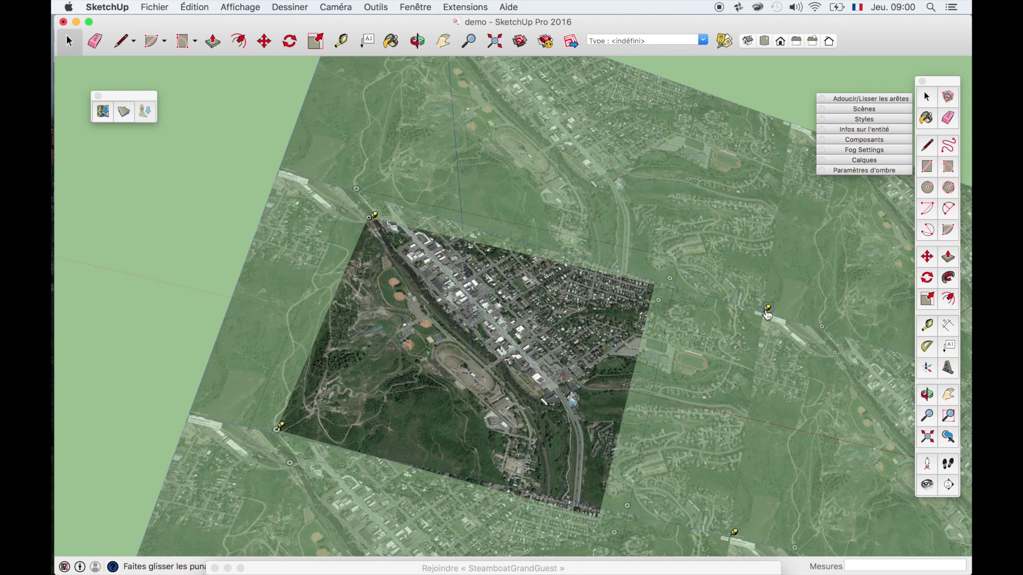
drag(767, 309, 655, 287)
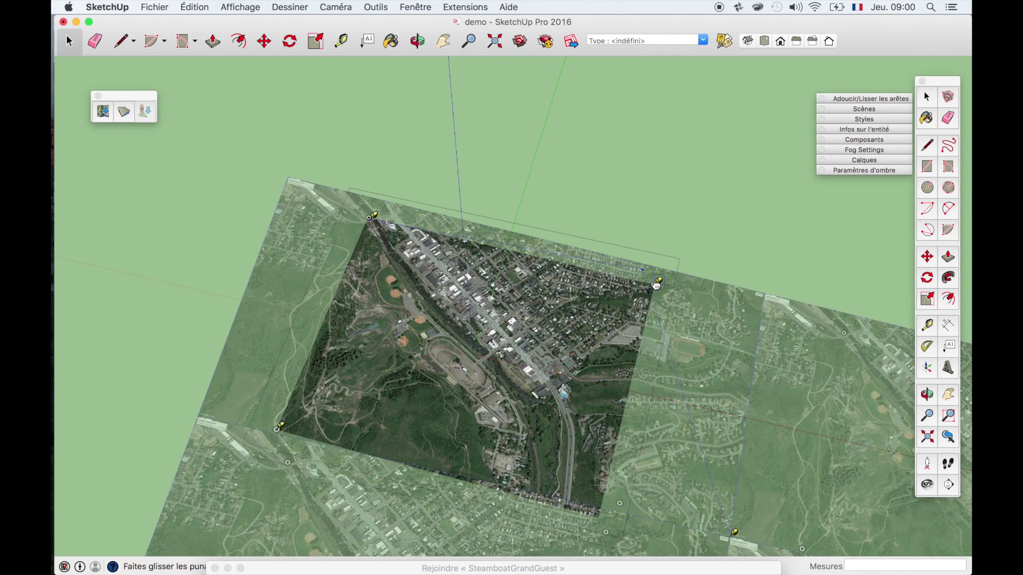
scroll(585, 257, down, 2)
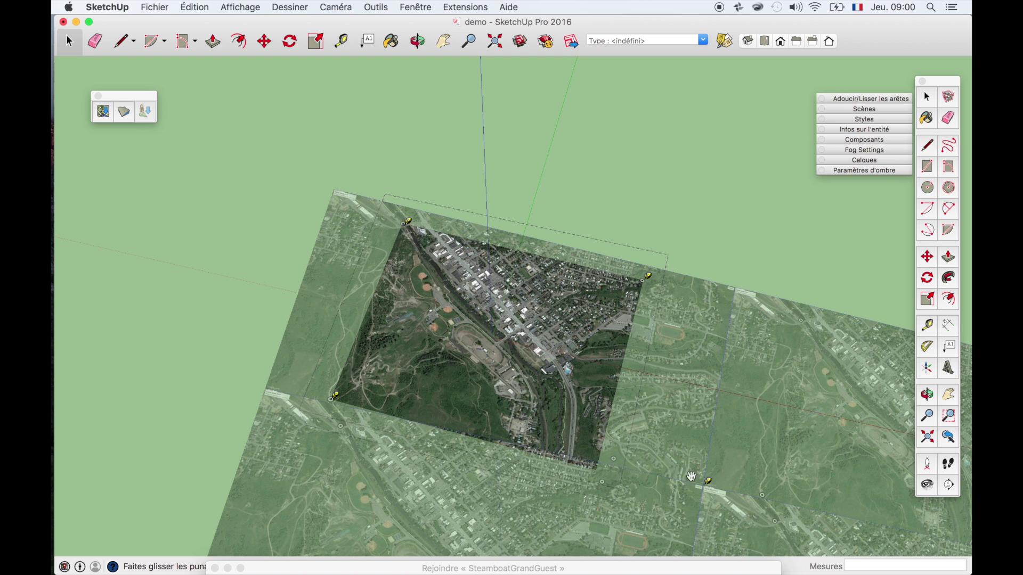
drag(708, 482, 599, 470)
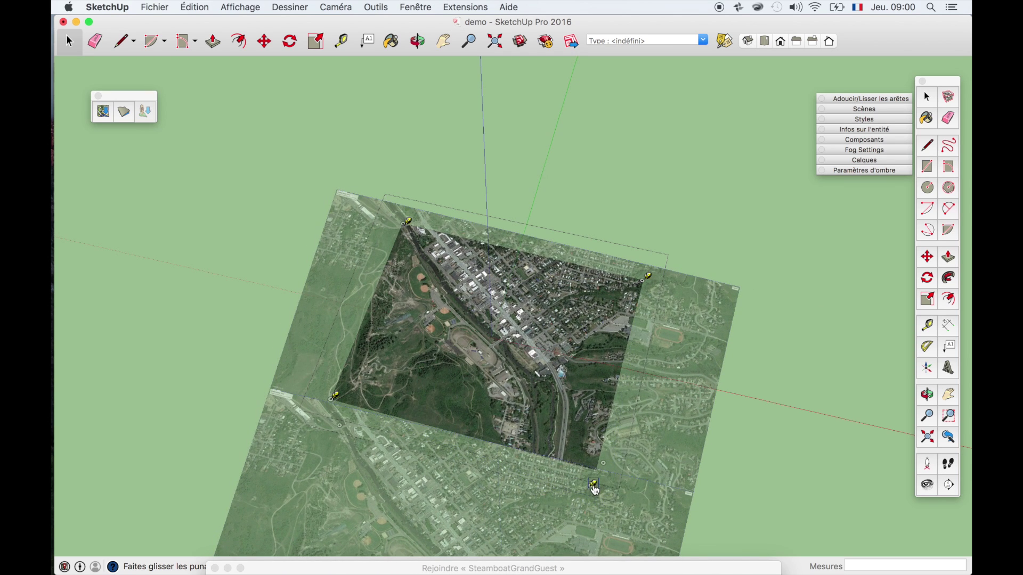
drag(594, 490, 599, 468)
right_click(563, 409)
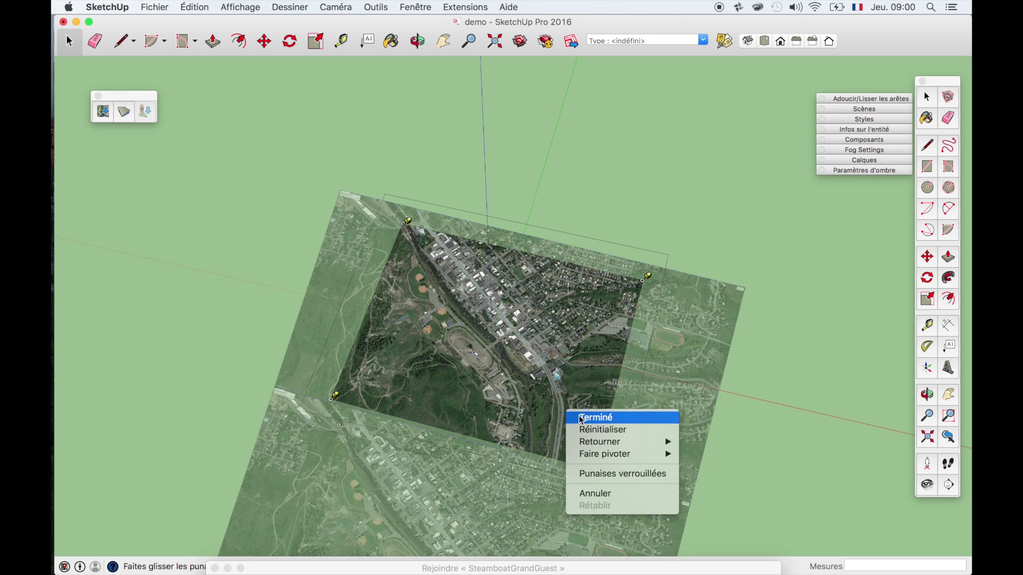
click(620, 418)
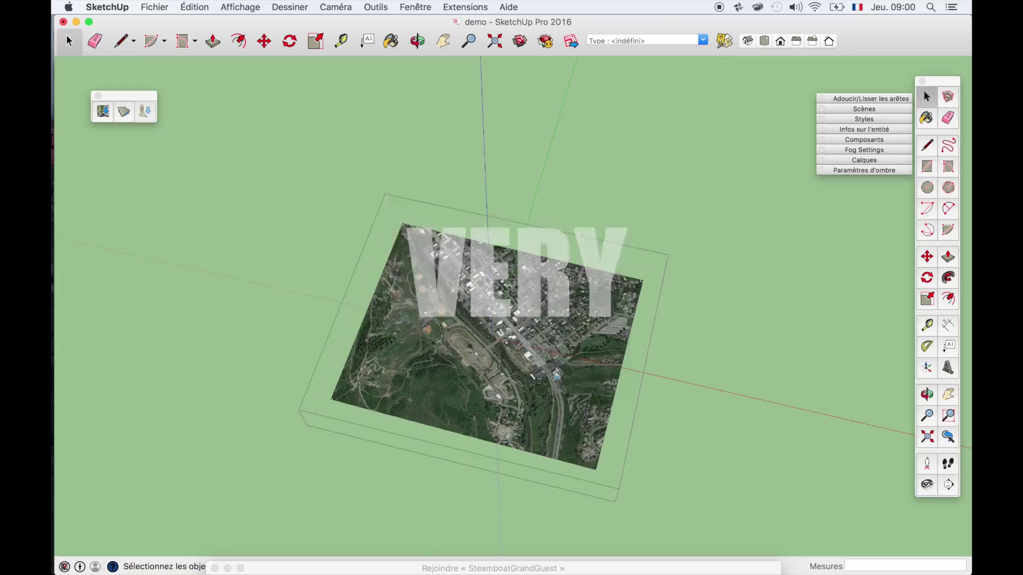
Zoom in to inspect the aerial texture, then deselect the aerial image group.
scroll(495, 305, up, 5)
scroll(496, 305, up, 6)
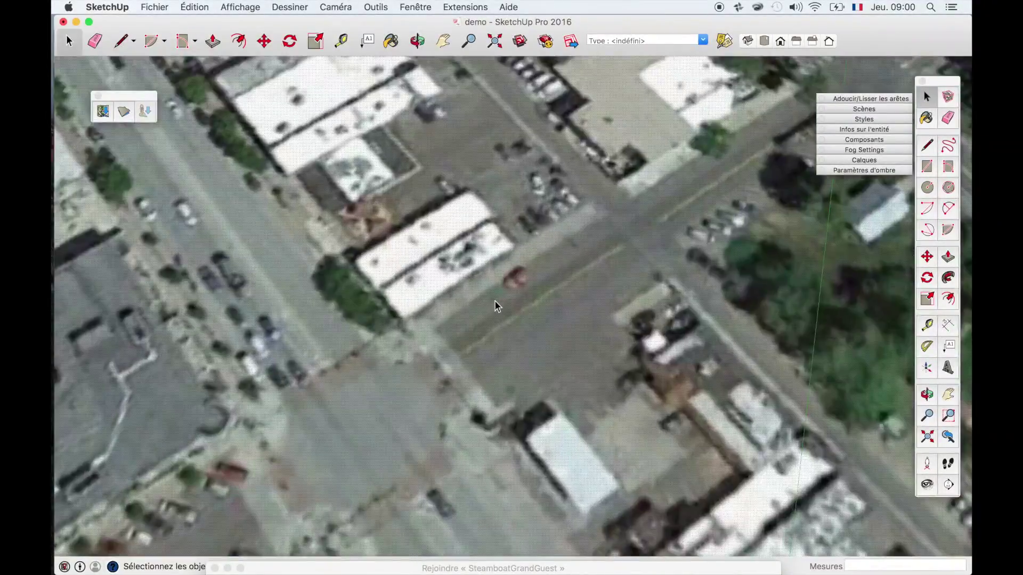
scroll(495, 301, down, 10)
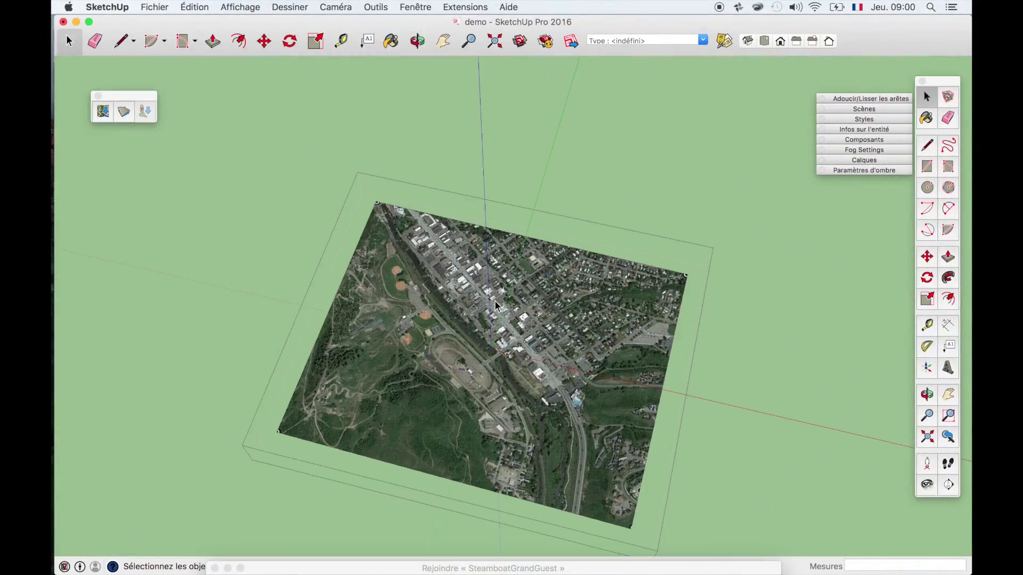
click(766, 341)
Open SketchUp > Préférences, which shows the Applications page.
scroll(510, 334, up, 5)
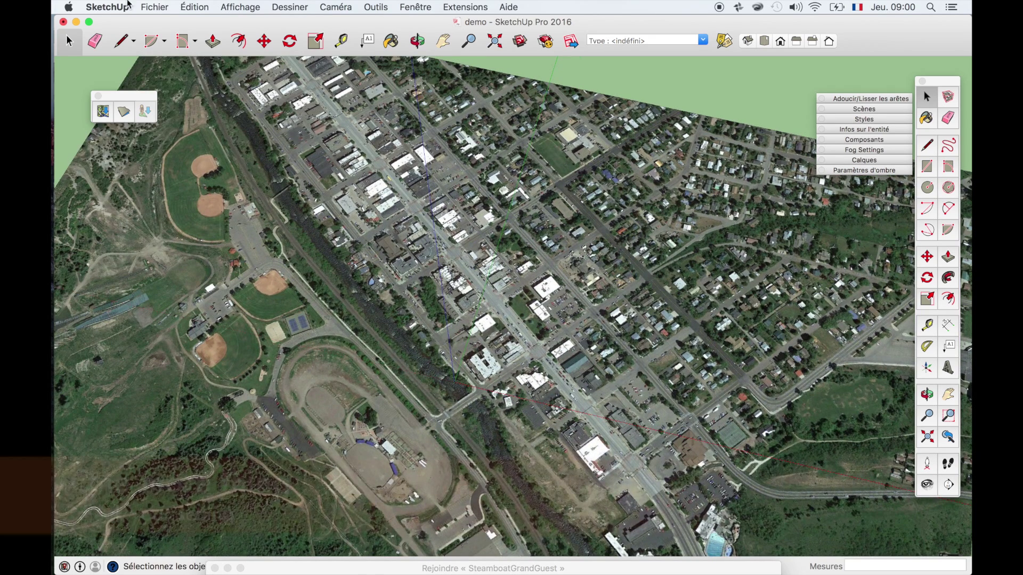
click(107, 7)
click(124, 43)
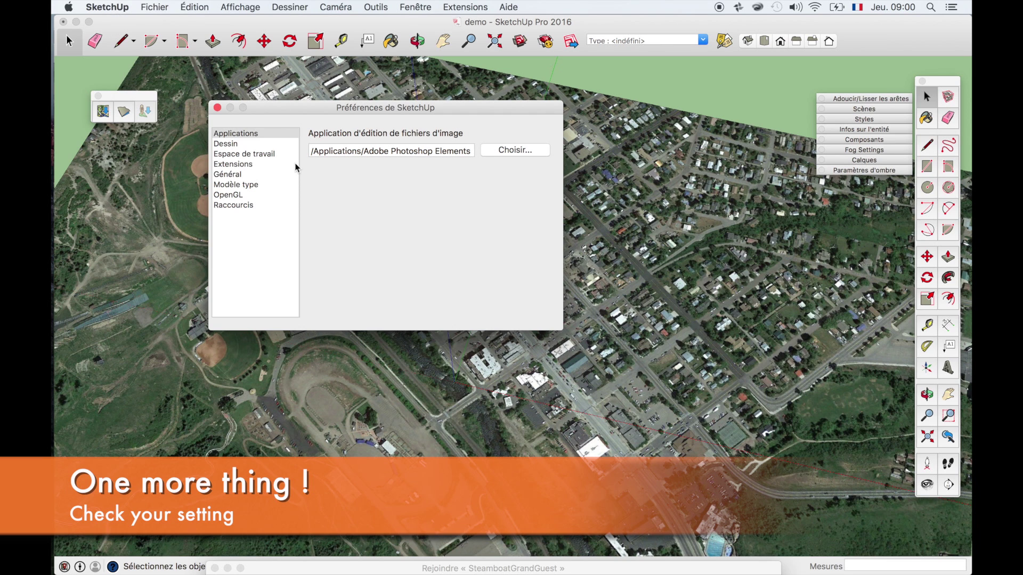
Review the Modèle type page, then the OpenGL page with 'Utiliser la taille maximale de texture' enabled.
click(251, 184)
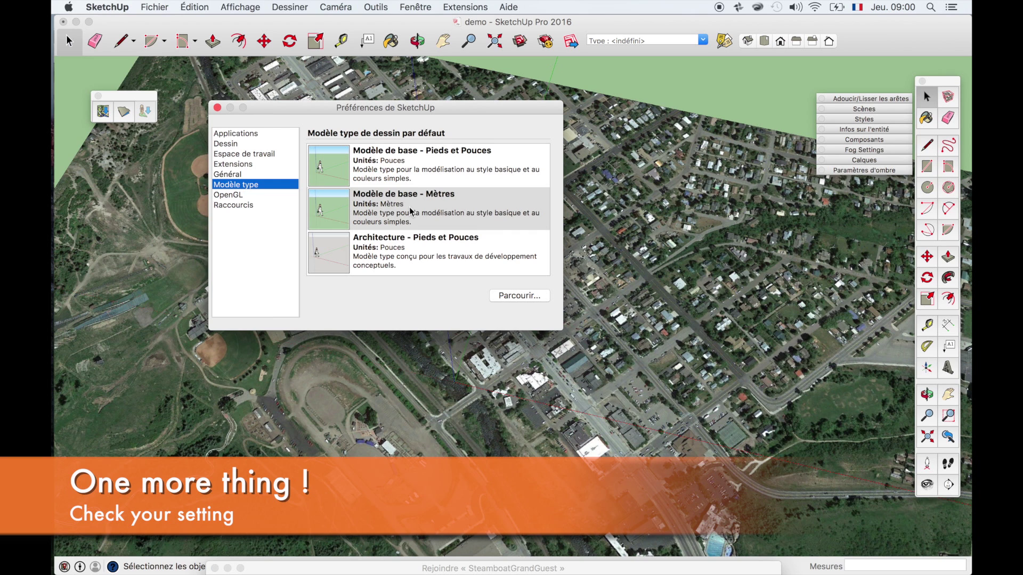
click(250, 195)
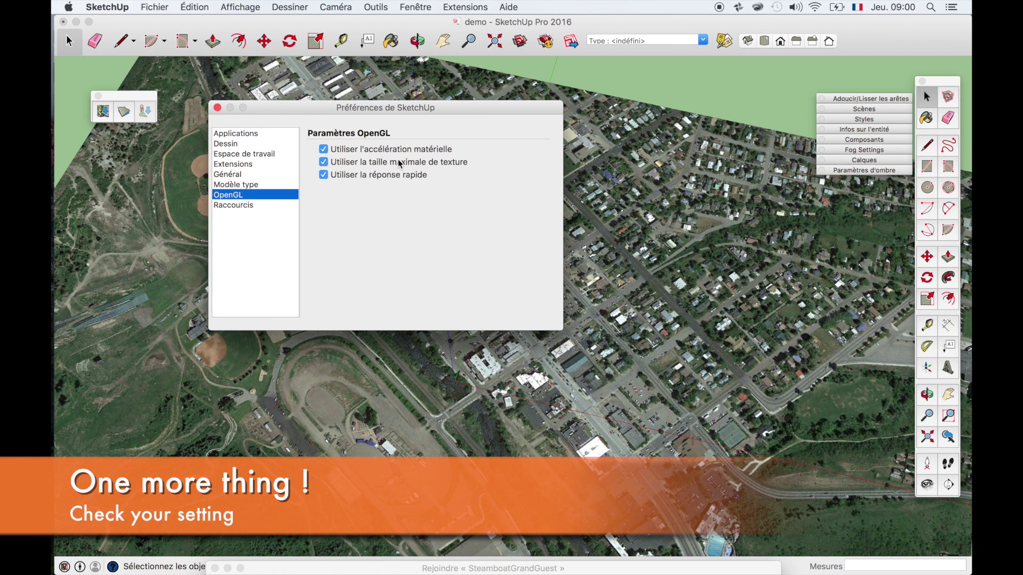
Close Preferences, zoom in on the texture detail, then undo back to the whole-terrain view.
click(217, 107)
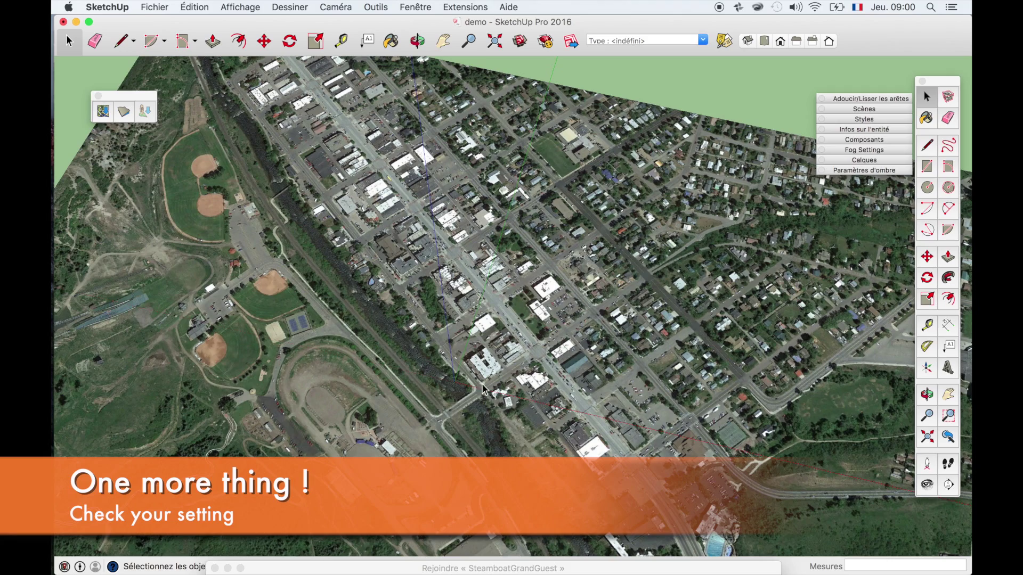
scroll(480, 360, up, 5)
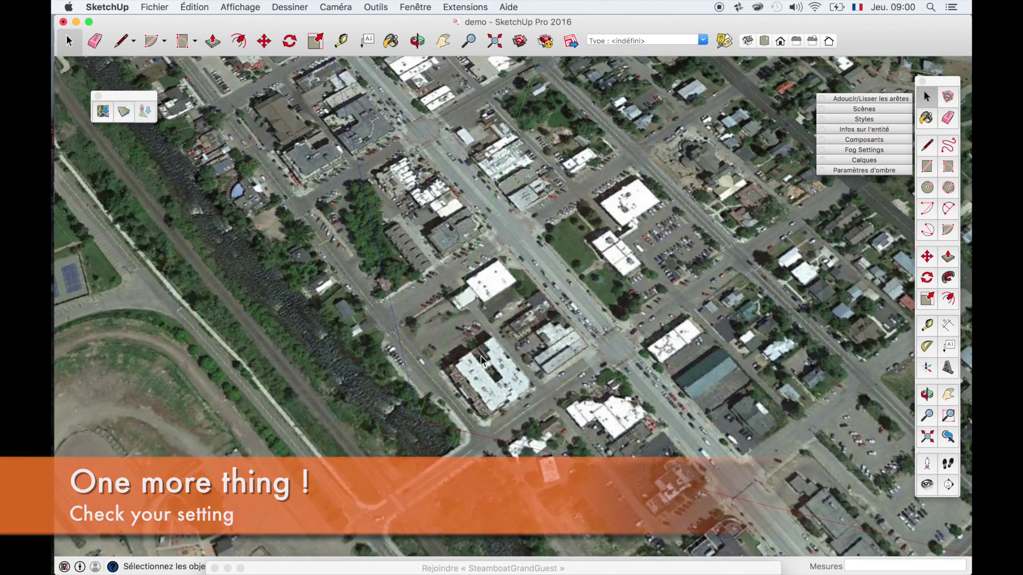
scroll(481, 357, up, 5)
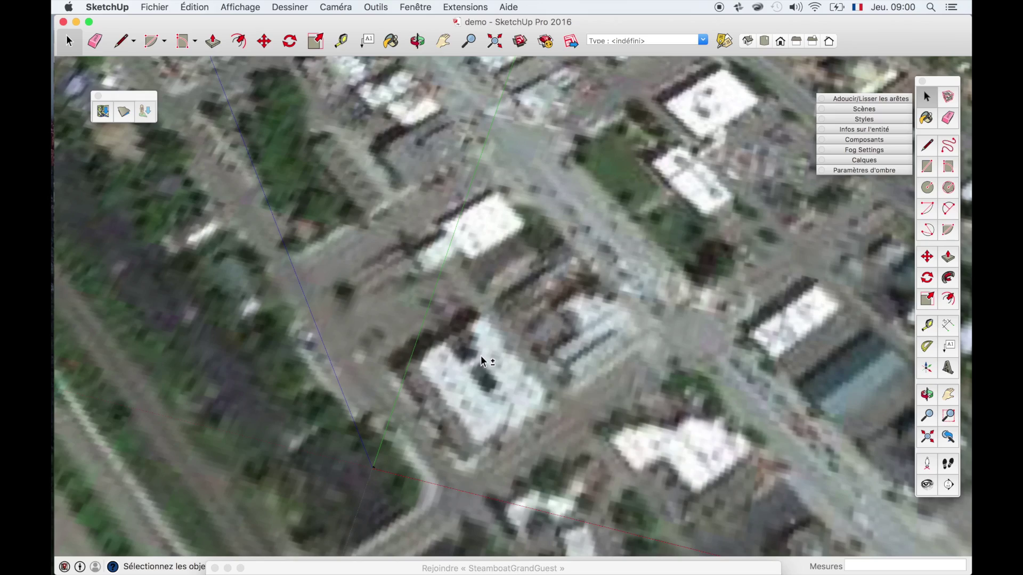
key(super+z)
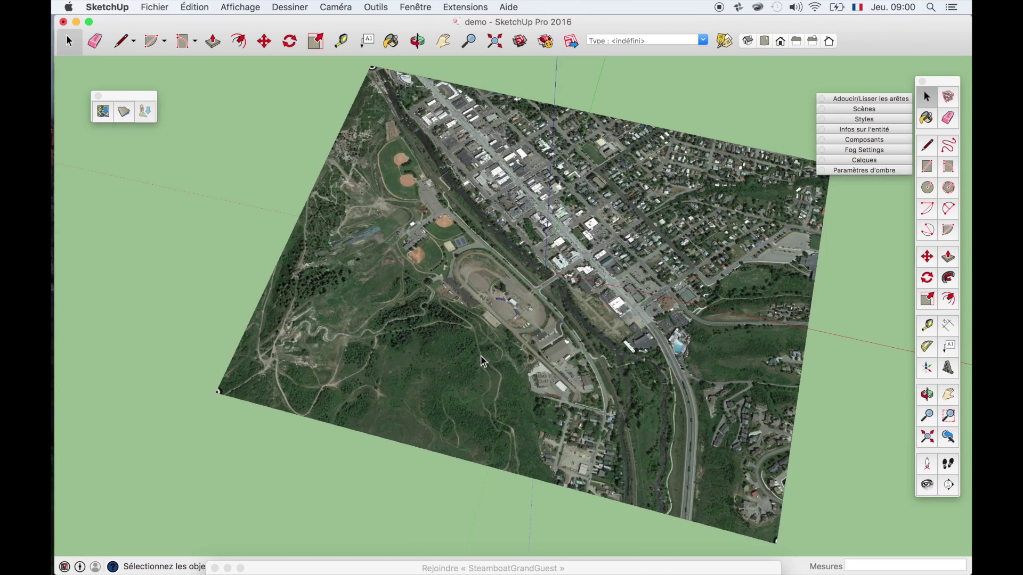
Show the aligned aerial image straight from above in the standard Top (Dessus) view.
scroll(554, 259, up, 8)
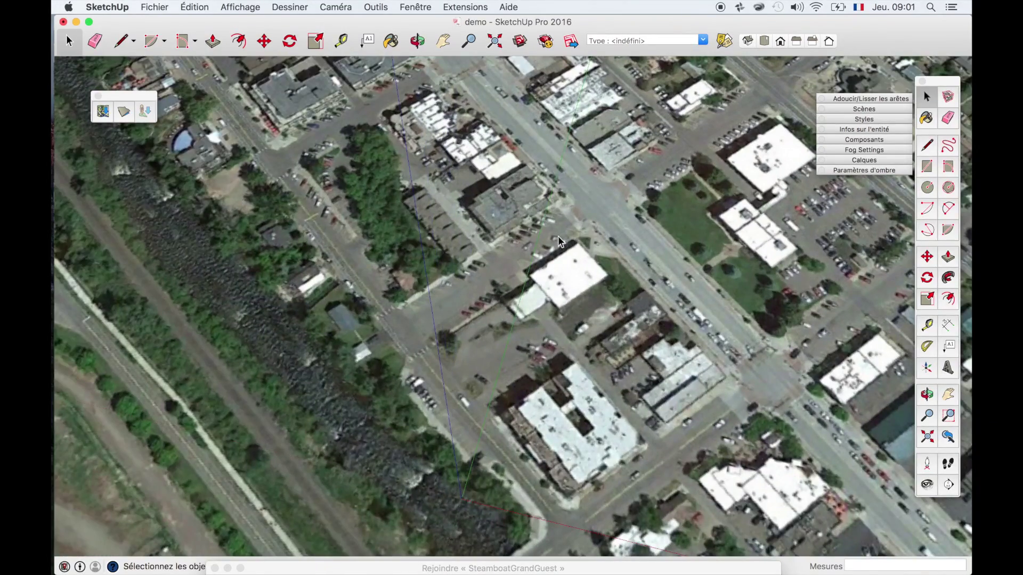
scroll(563, 262, down, 8)
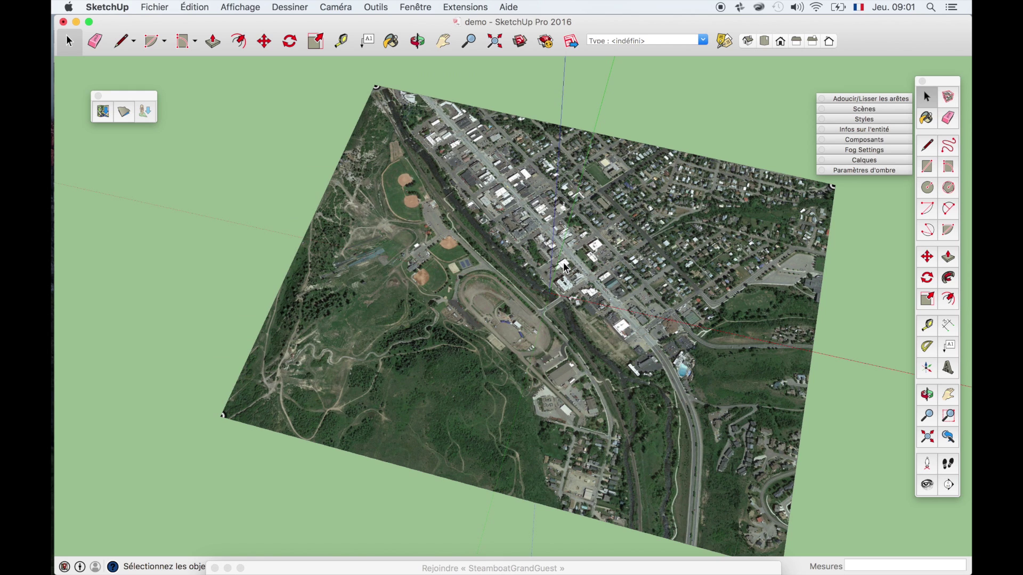
key(super+2)
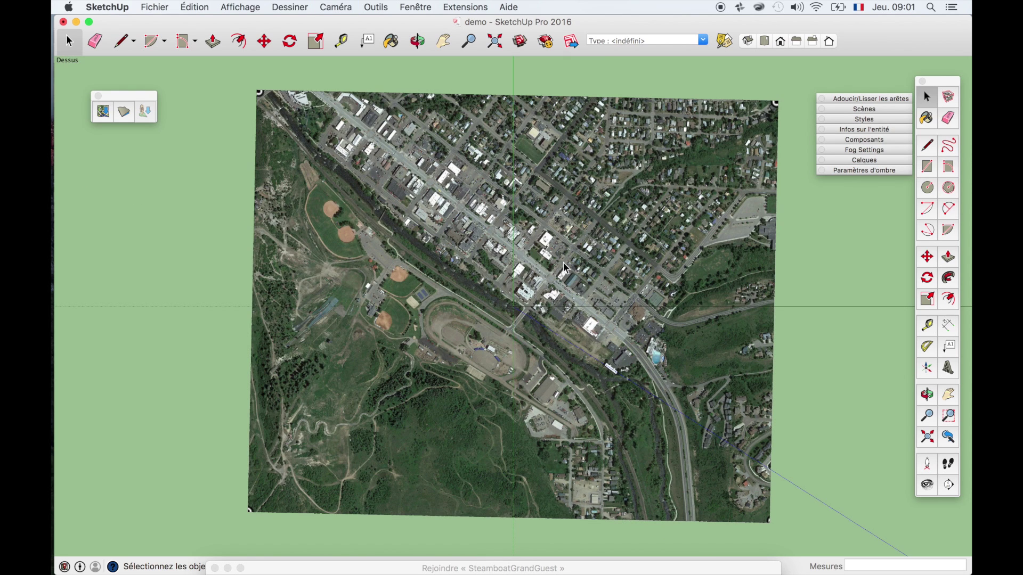